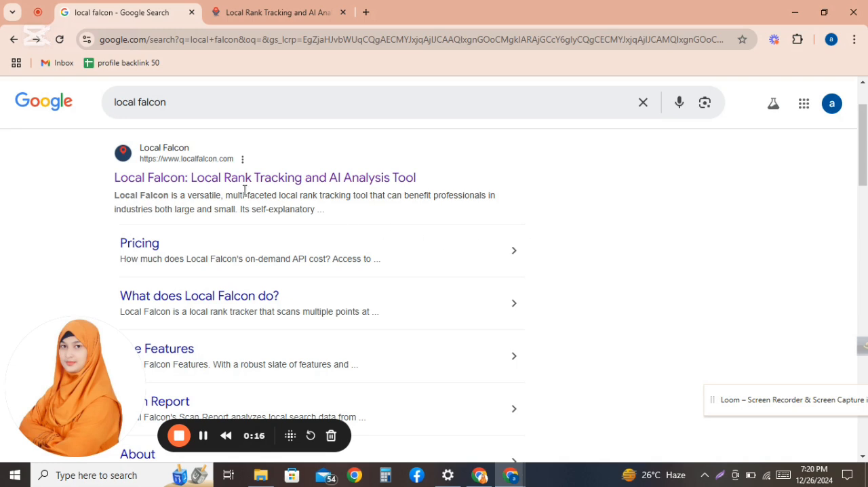
Step: Open the Local Falcon website from the search results in a new tab and switch to it
click(175, 187)
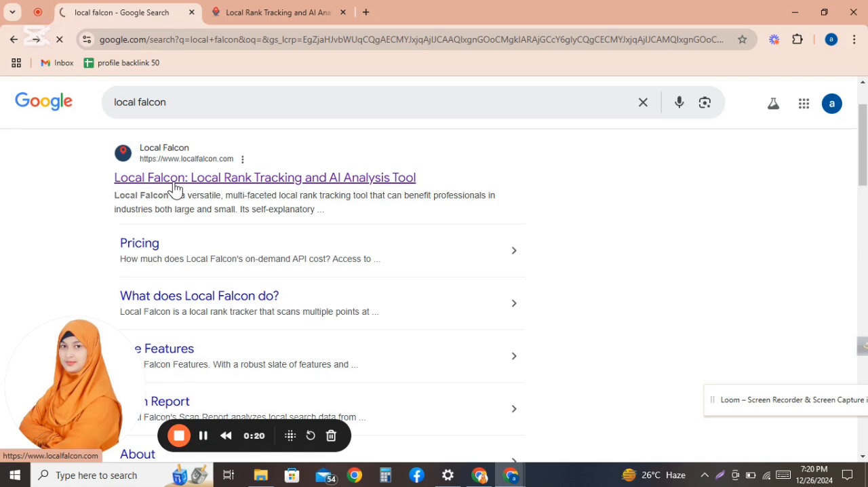
click(239, 10)
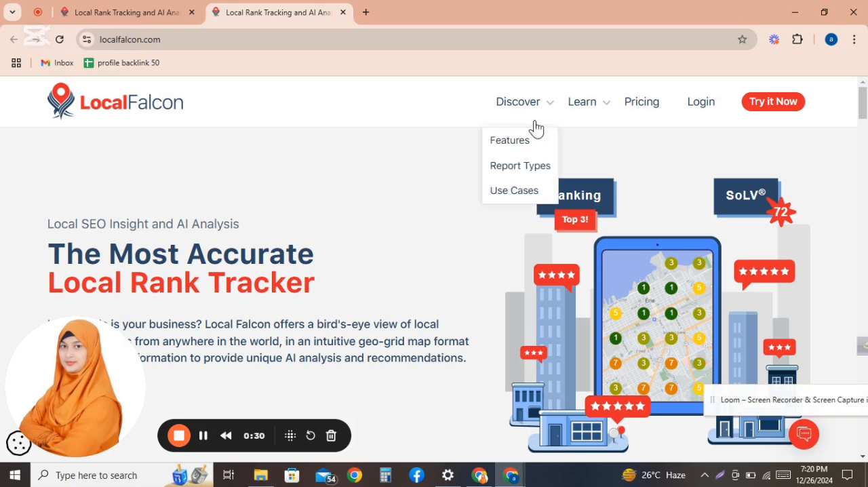
Step: Log in to the Local Falcon account and go to the dashboard
click(702, 102)
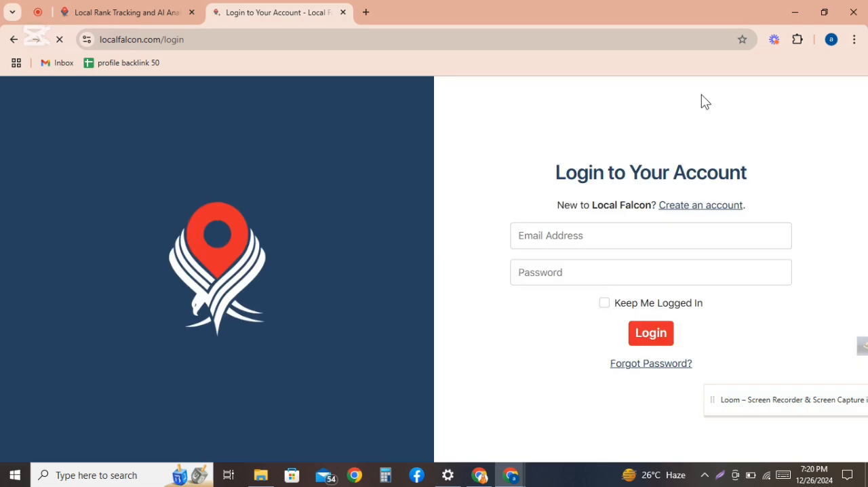
click(649, 335)
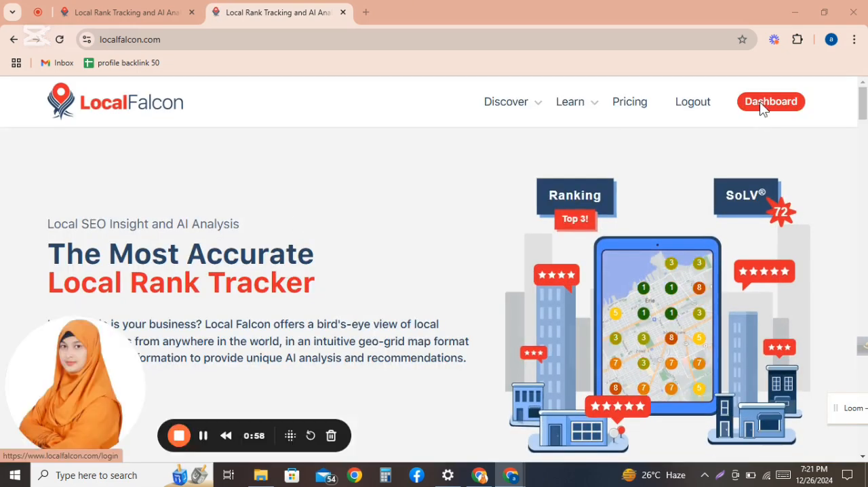
click(761, 103)
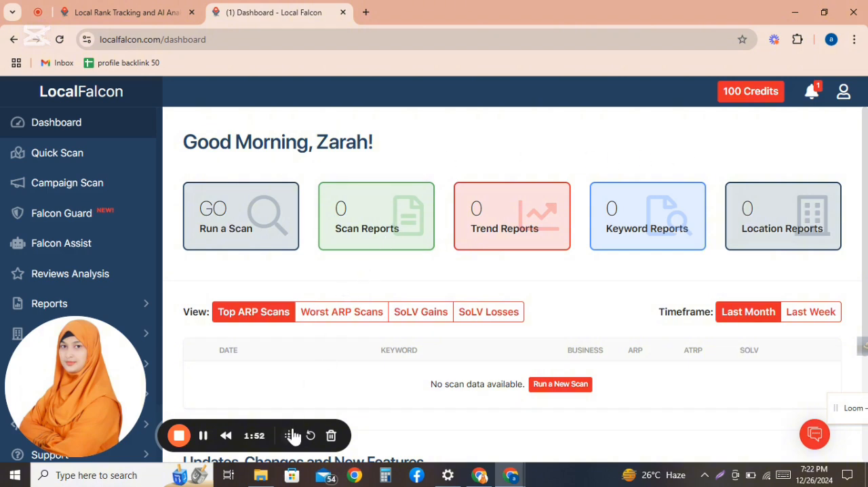
Step: Switch to the Map Scan Tool and choose the business Cheap Computer Repairs Melbourne
click(203, 435)
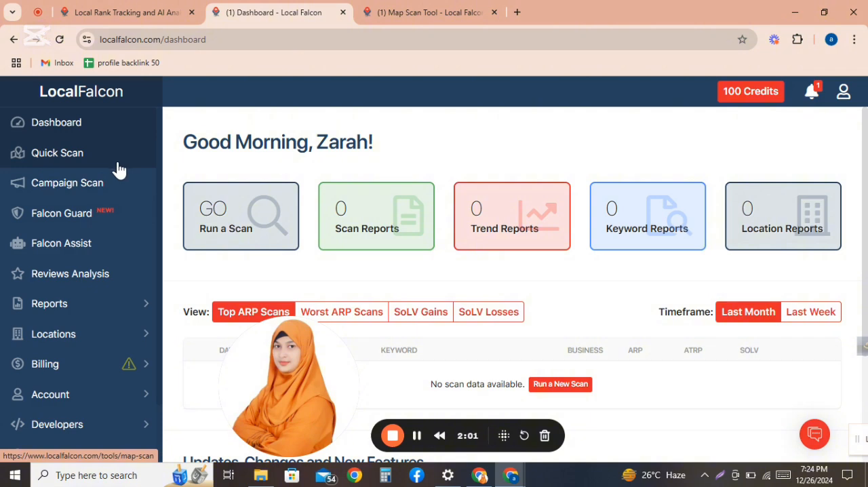
click(426, 17)
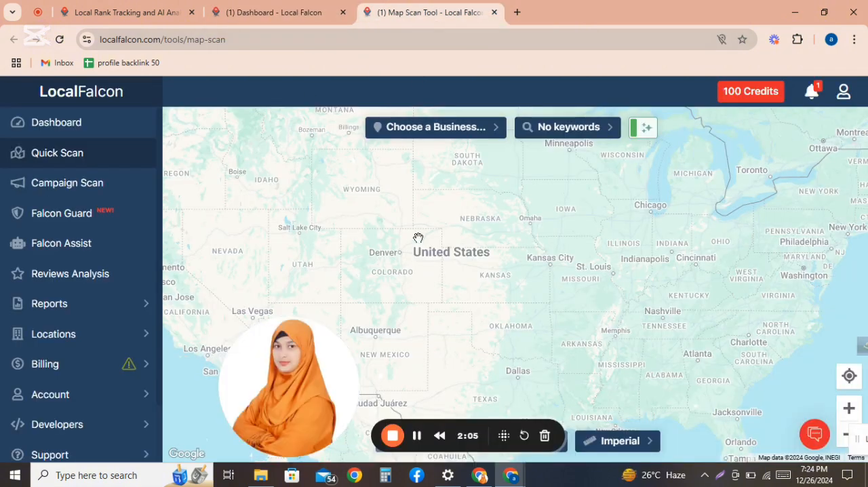
click(497, 132)
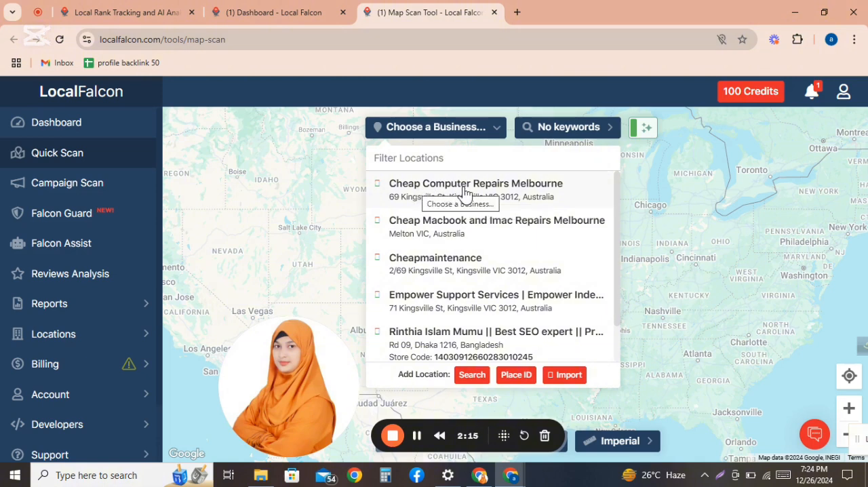
click(414, 192)
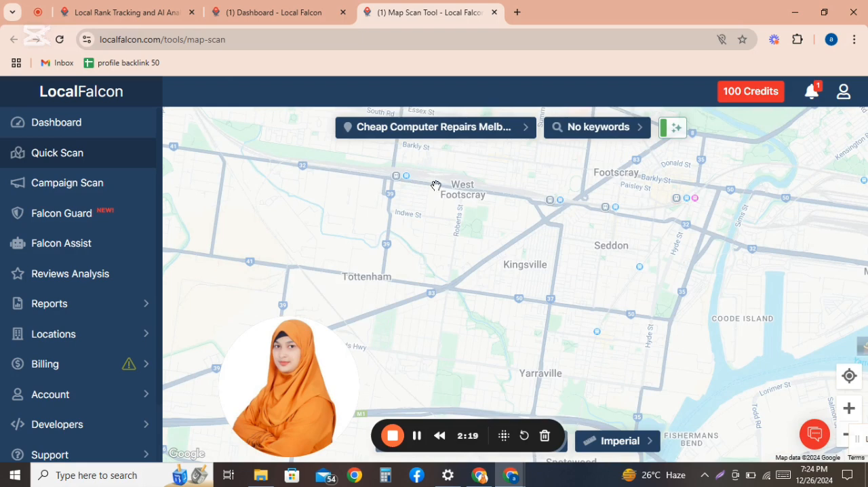
Step: Add the keywords computer repairs melbourne, laptop repair melbourne, computer repair melbourne, laptop repairs melbourne and pc repair melbourne
click(642, 131)
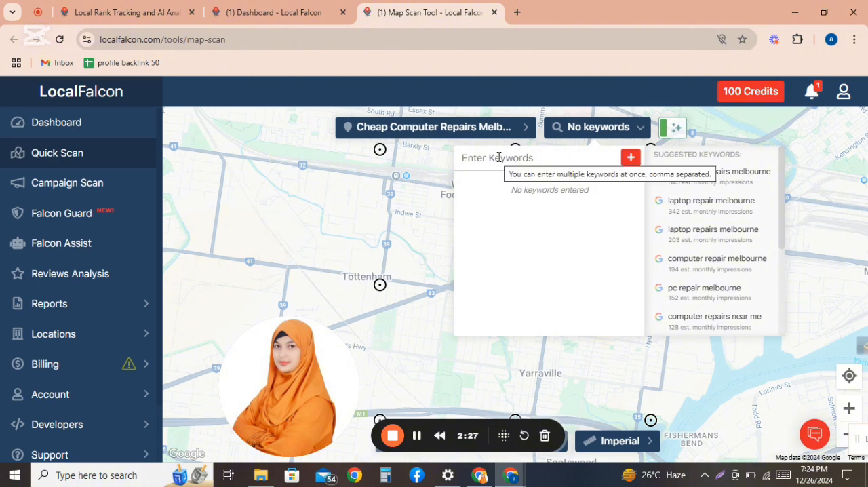
click(416, 436)
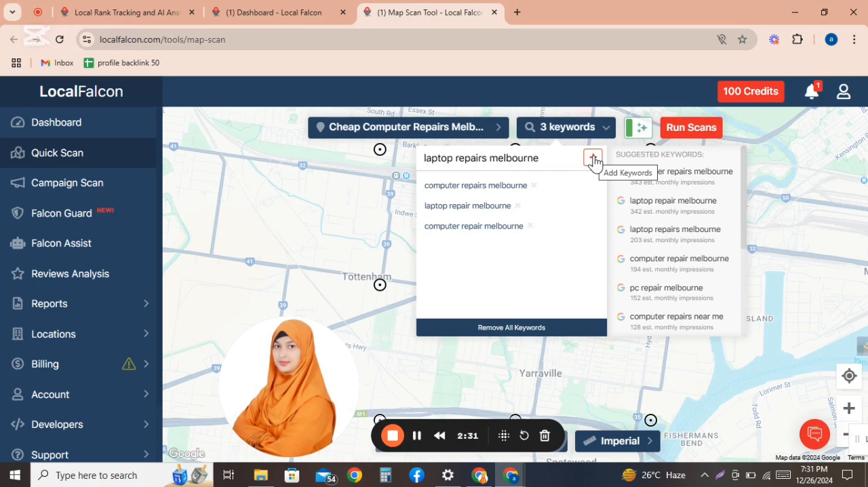
click(593, 160)
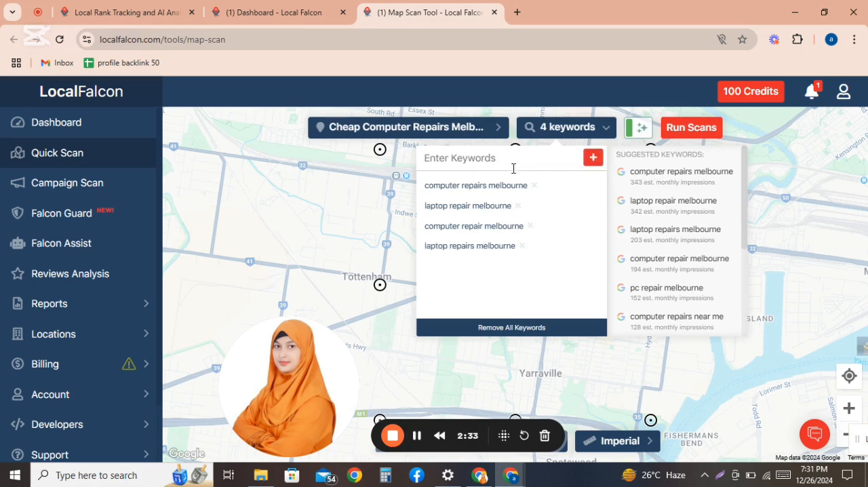
text(pc repair melbourne)
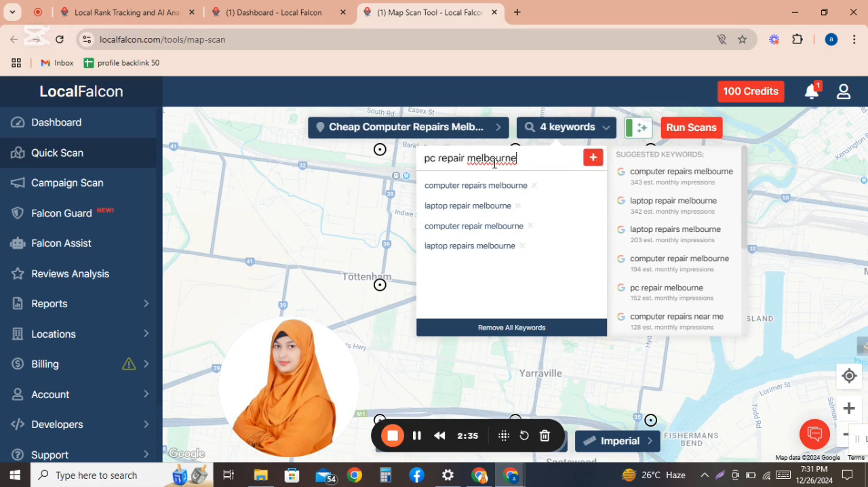
click(591, 158)
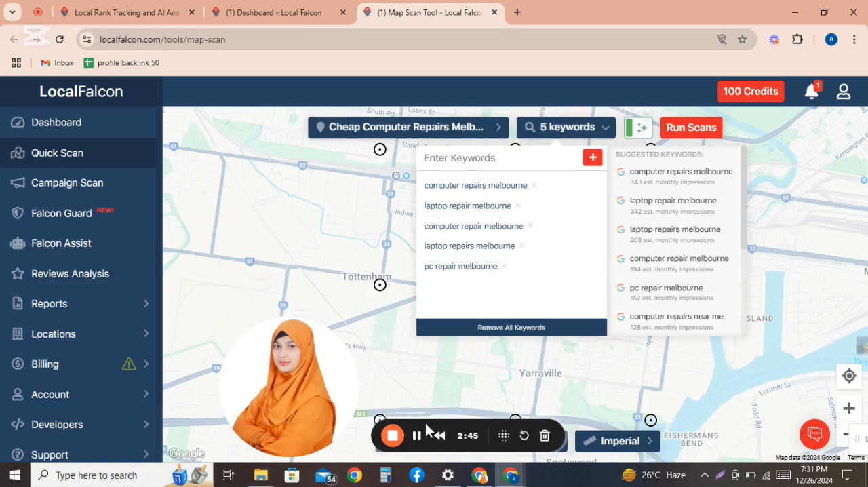
Step: Set the scan grid size to 7 x 7
drag(426, 429, 798, 400)
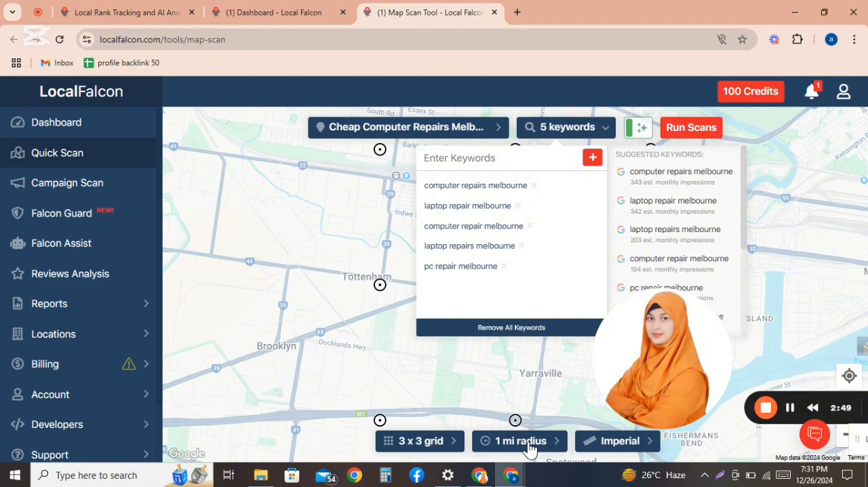
click(451, 444)
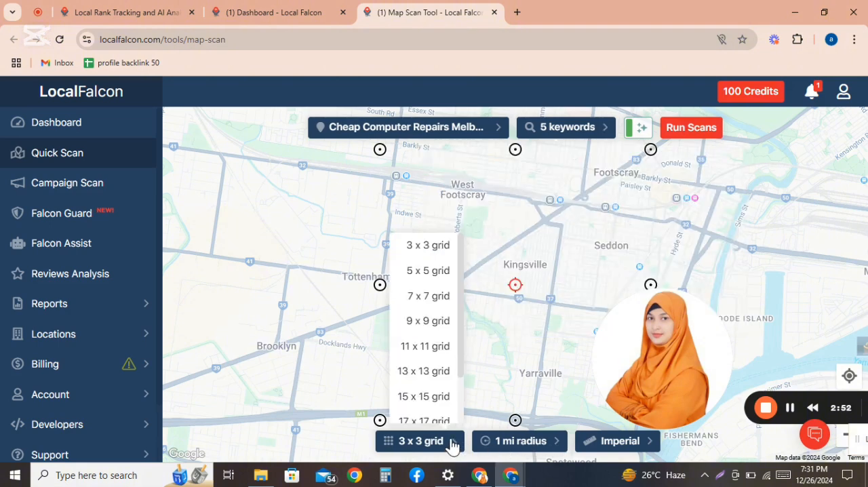
click(429, 296)
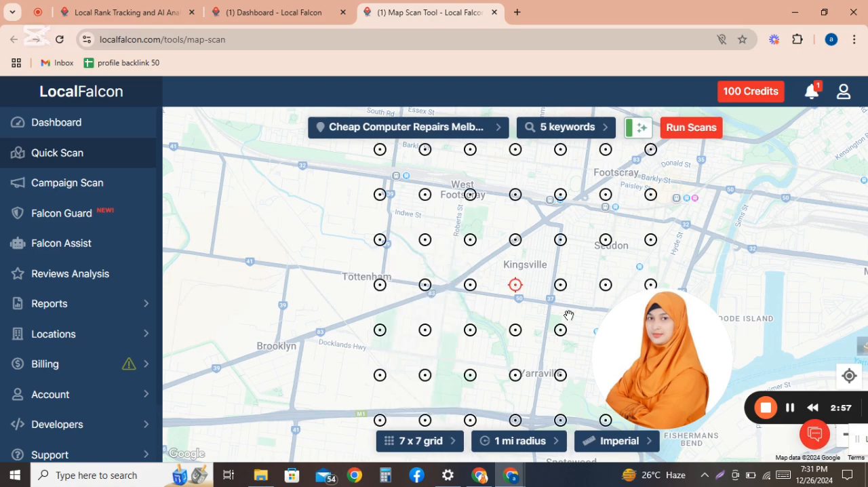
Step: Set the scan radius to 3.0 miles
click(556, 446)
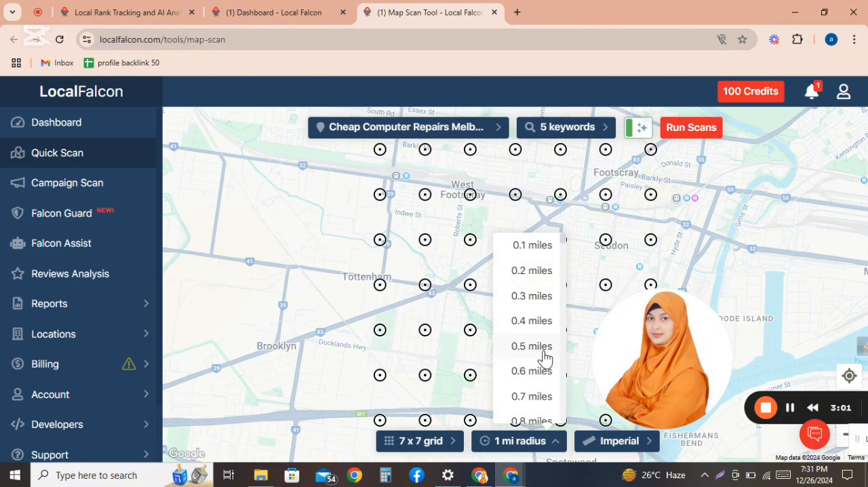
scroll(545, 357, down, 1)
scroll(546, 359, down, 5)
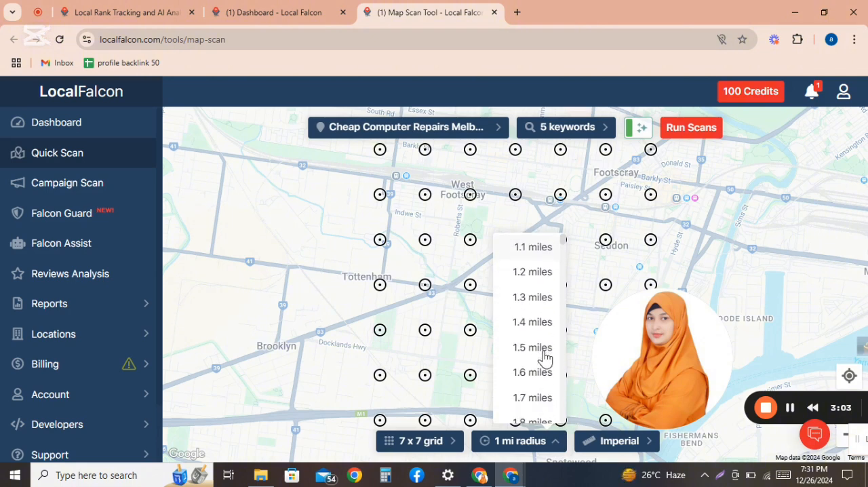
scroll(546, 358, down, 3)
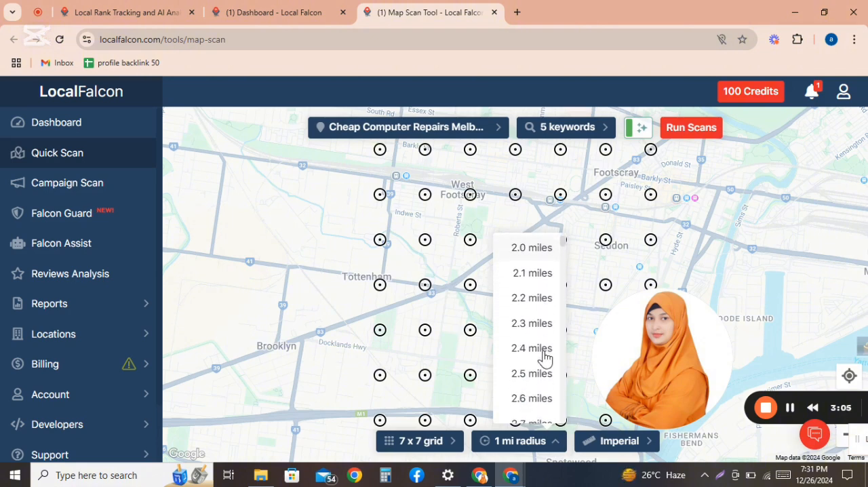
scroll(546, 357, down, 3)
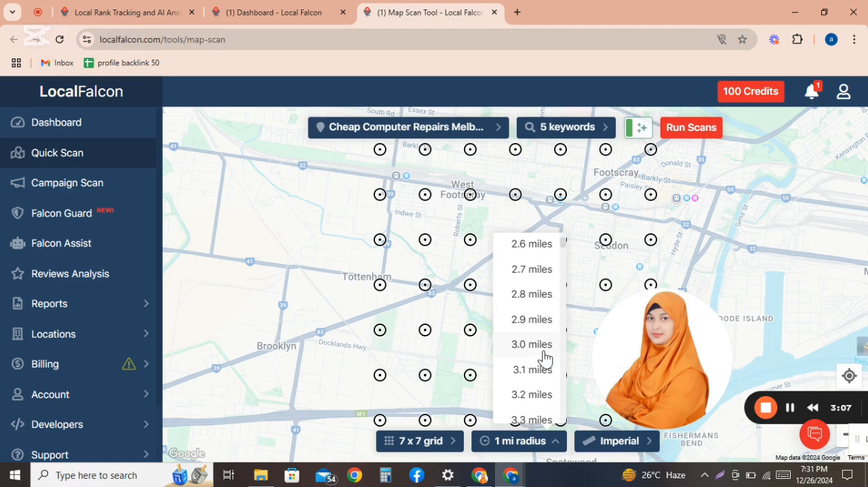
click(535, 340)
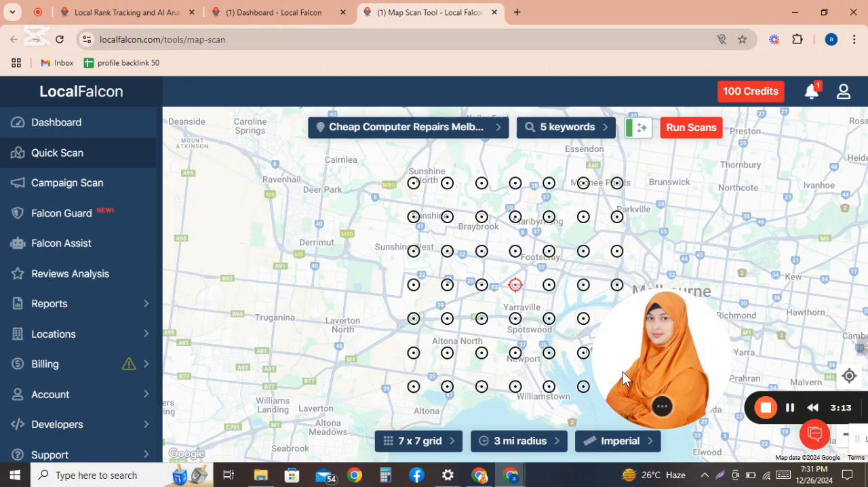
Step: Review the distance unit options, keeping Imperial
drag(623, 372, 852, 310)
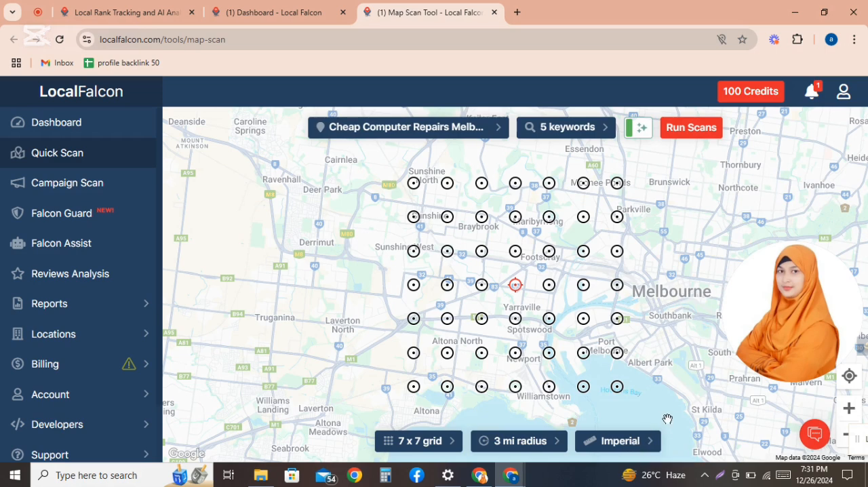
click(630, 444)
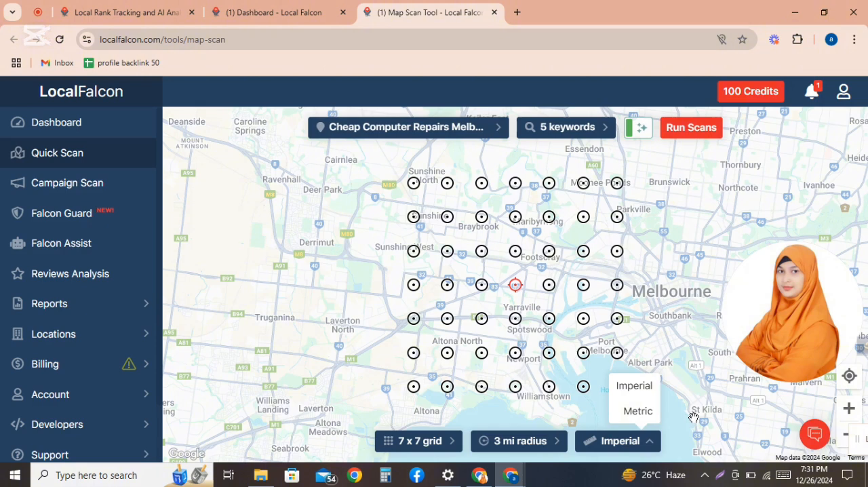
click(617, 442)
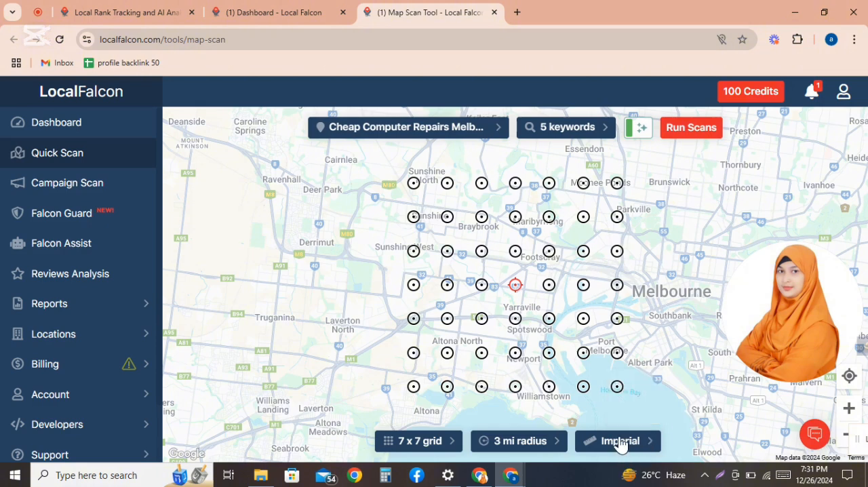
Step: Start running the scans and cancel the confirmation
click(687, 135)
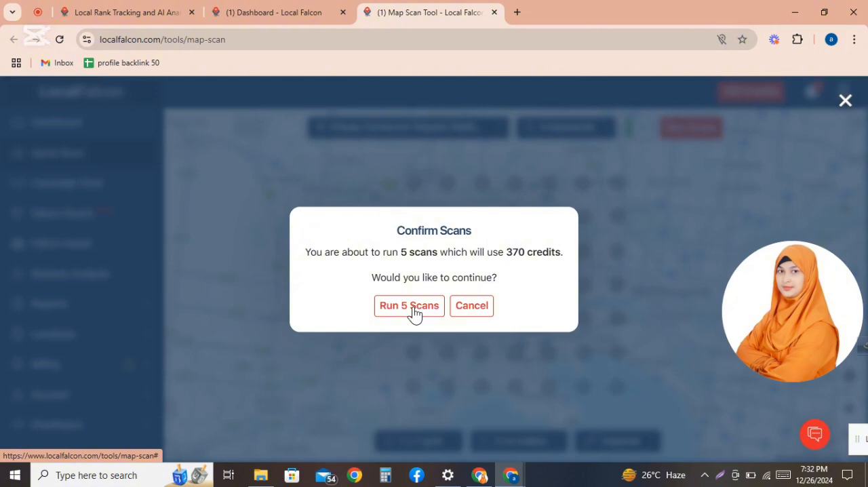
click(464, 314)
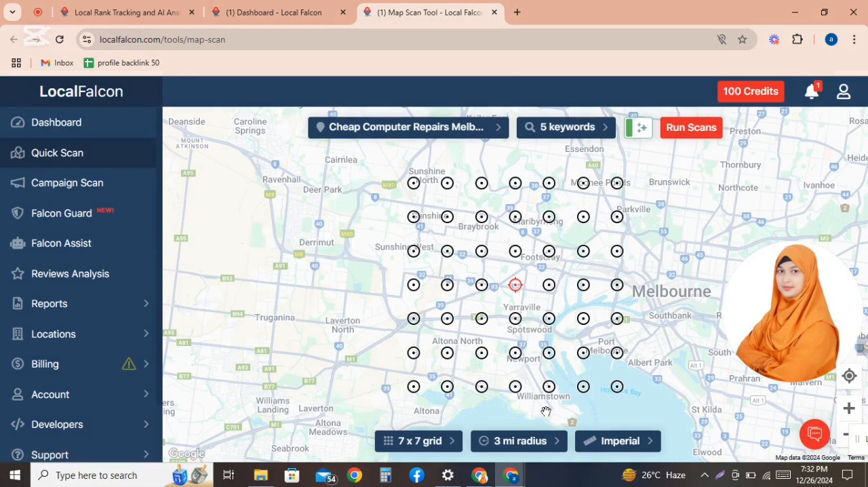
Step: Set the scan radius to 2.0 miles
click(527, 448)
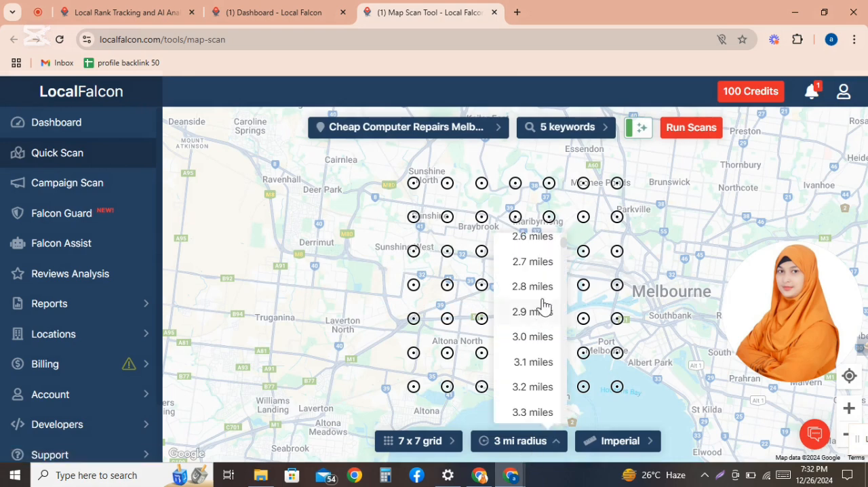
scroll(543, 293, up, 3)
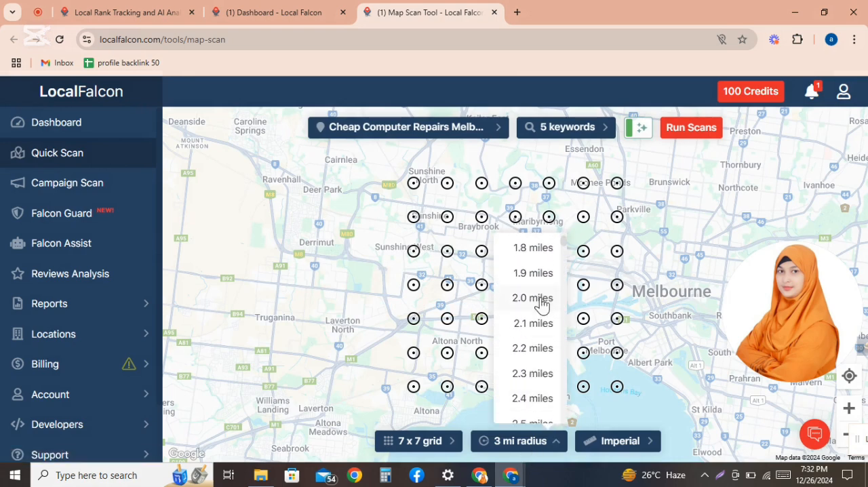
click(533, 297)
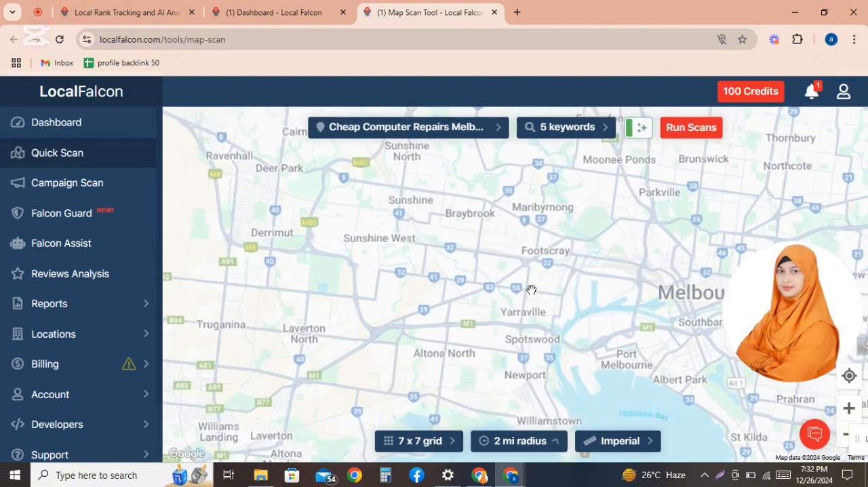
Step: Start running the scans again and cancel the confirmation
click(681, 129)
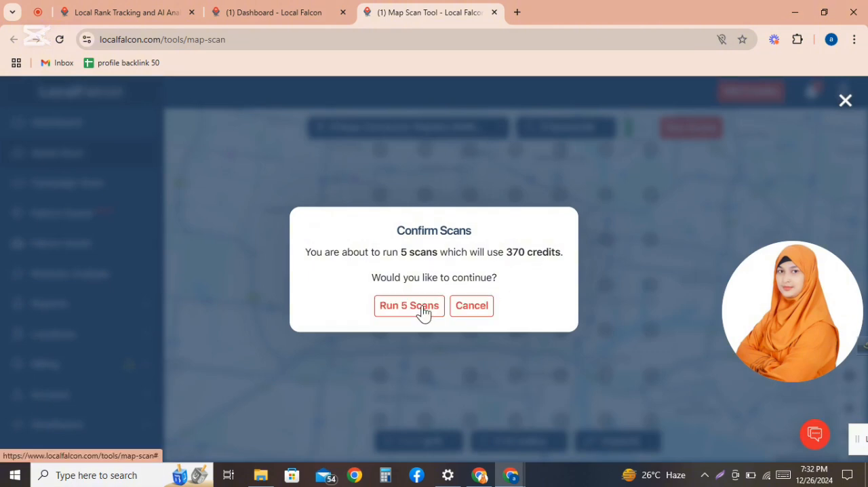
drag(772, 318, 548, 363)
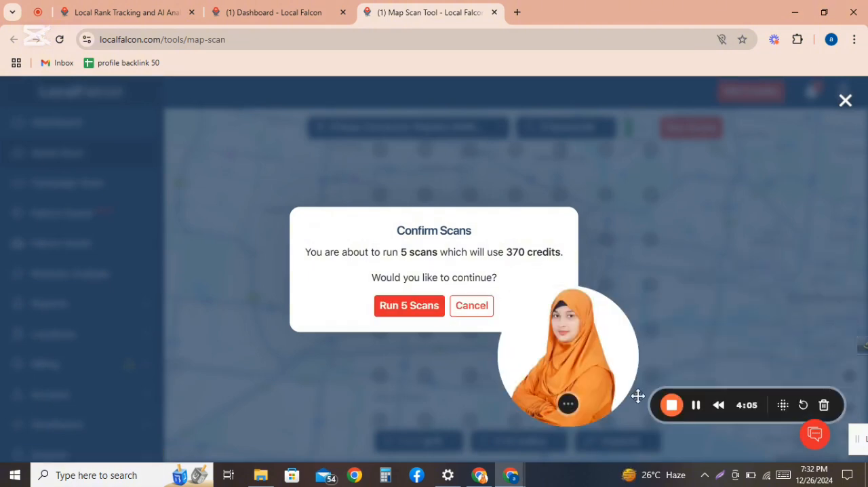
drag(694, 407, 736, 436)
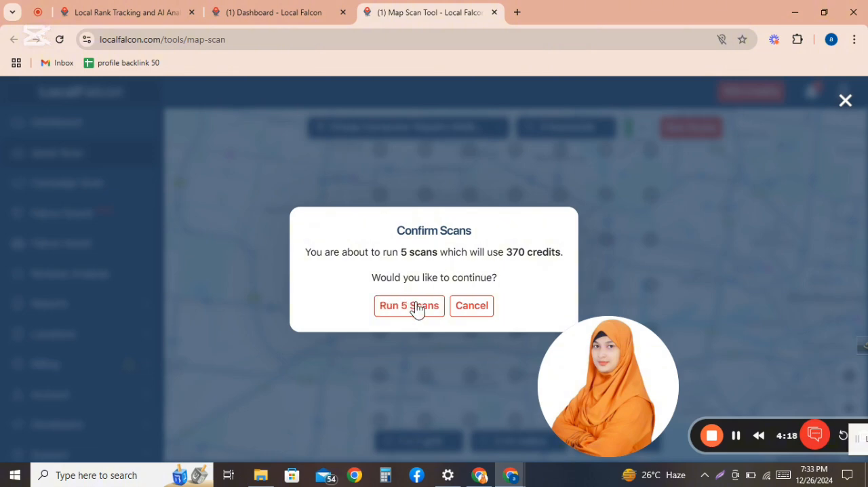
click(472, 309)
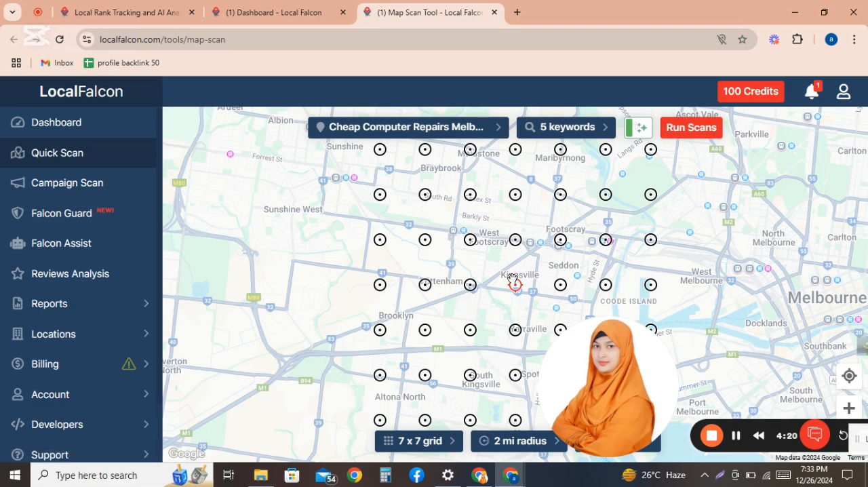
Step: Remove every keyword from the scan except computer repairs melbourne
click(567, 128)
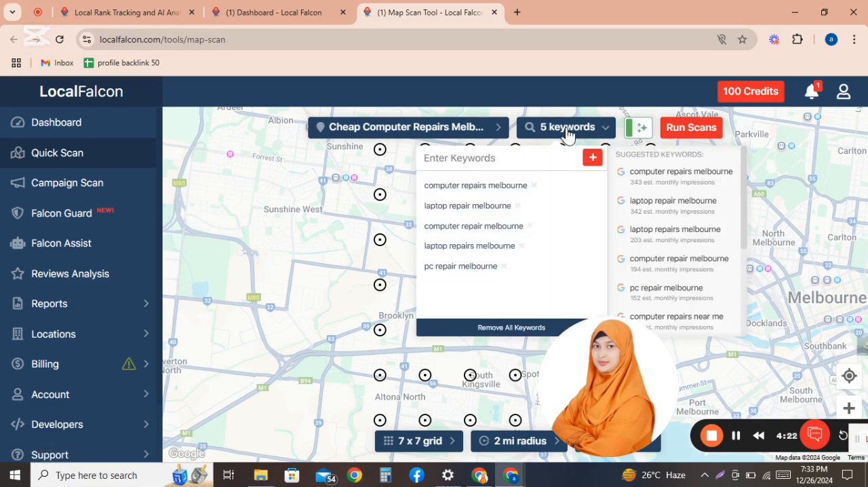
click(519, 207)
click(528, 206)
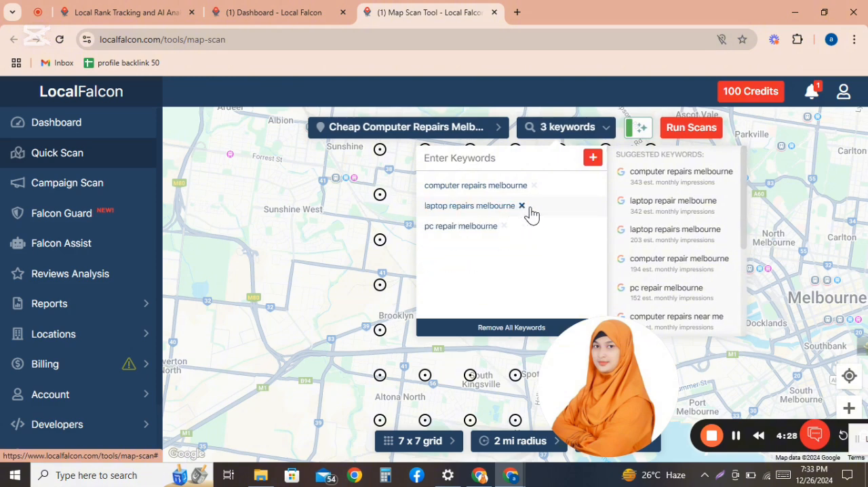
click(523, 214)
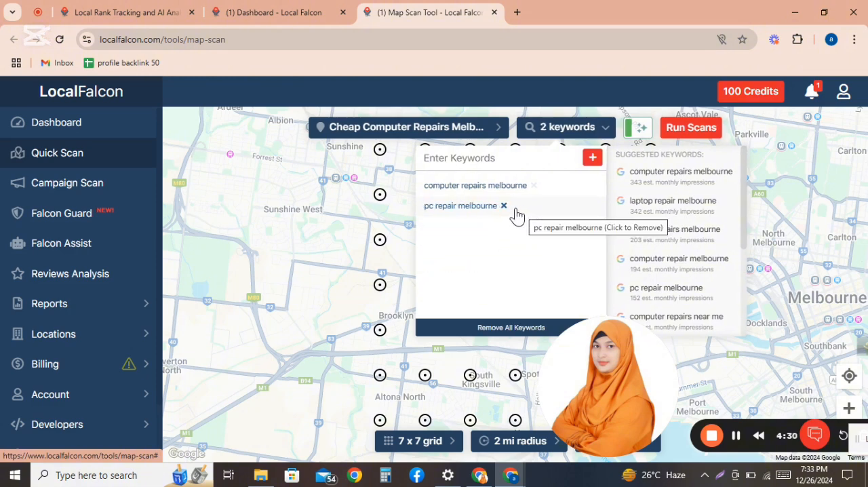
click(503, 207)
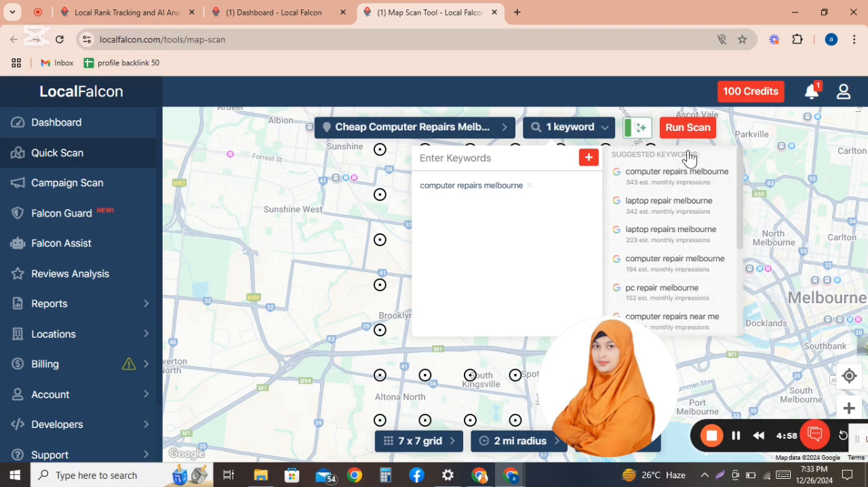
Step: Run the scan for the single keyword and open the scan reports list
click(693, 129)
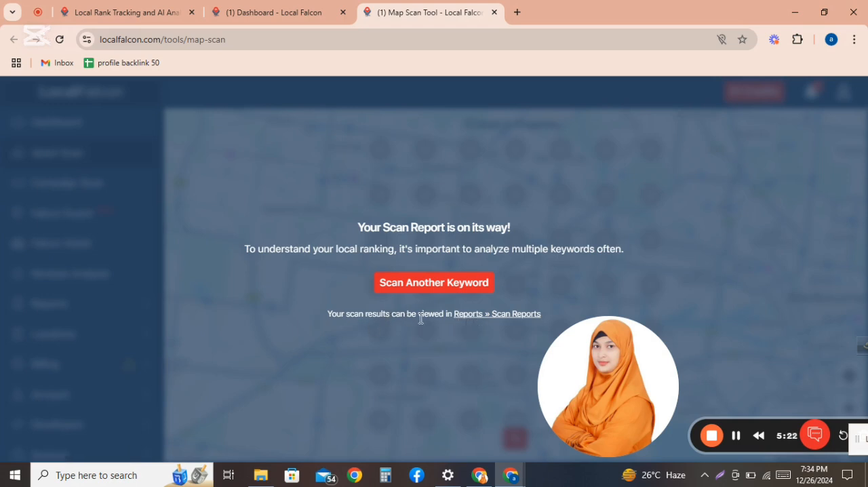
click(488, 314)
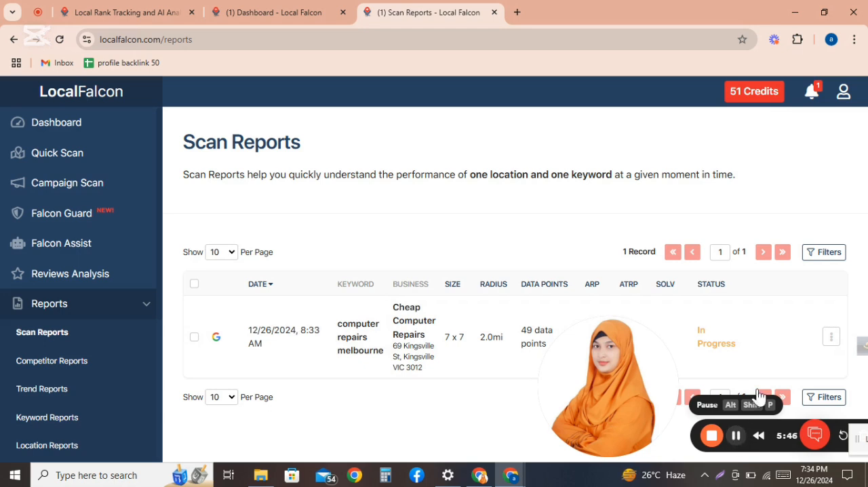
Step: Open the completed scan report for computer repairs melbourne from the notifications
click(812, 95)
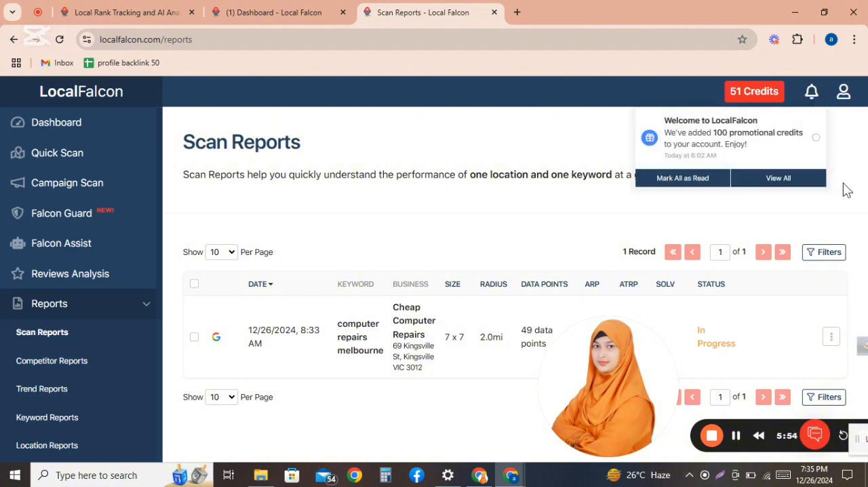
click(758, 221)
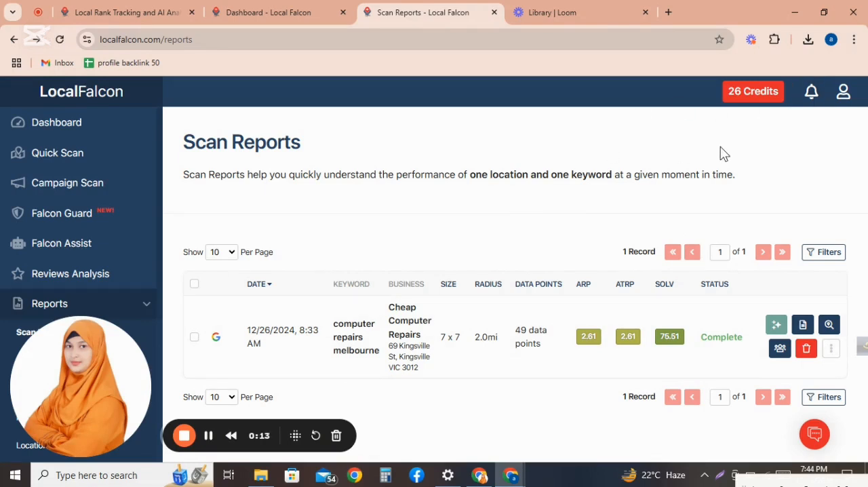
click(812, 95)
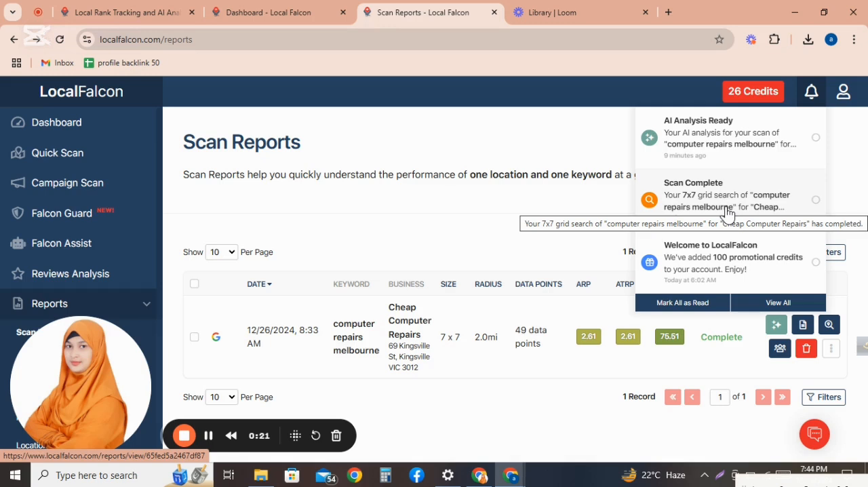
click(691, 201)
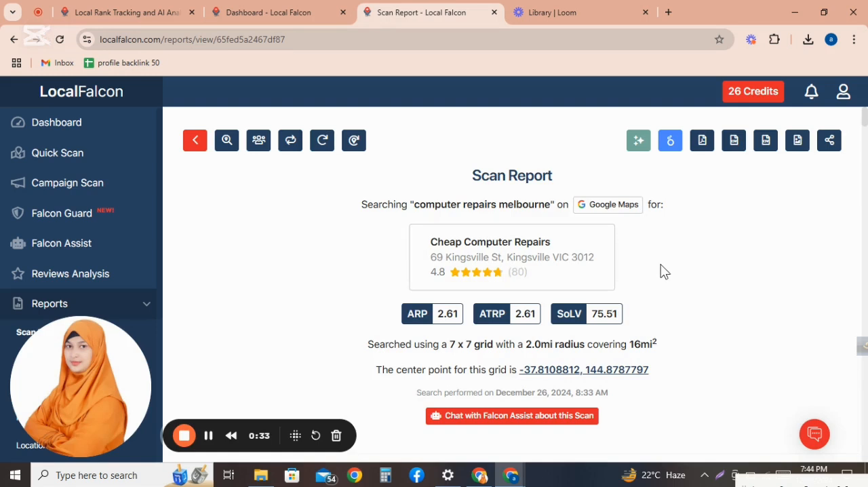
Step: Examine the report summary and the 7 x 7 ranking grid map
scroll(662, 270, down, 2)
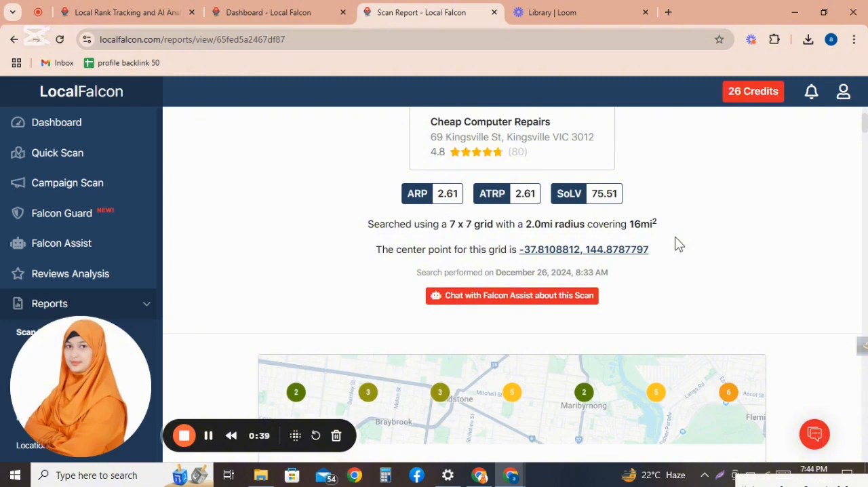
scroll(678, 244, down, 3)
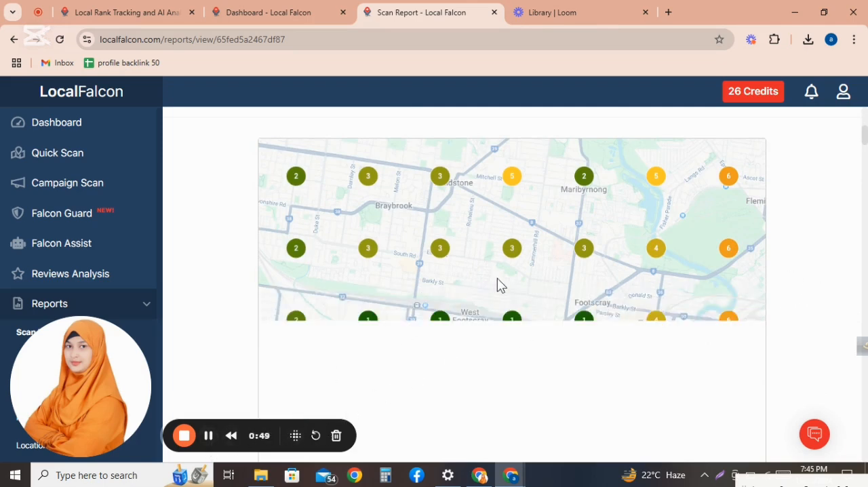
scroll(498, 285, down, 2)
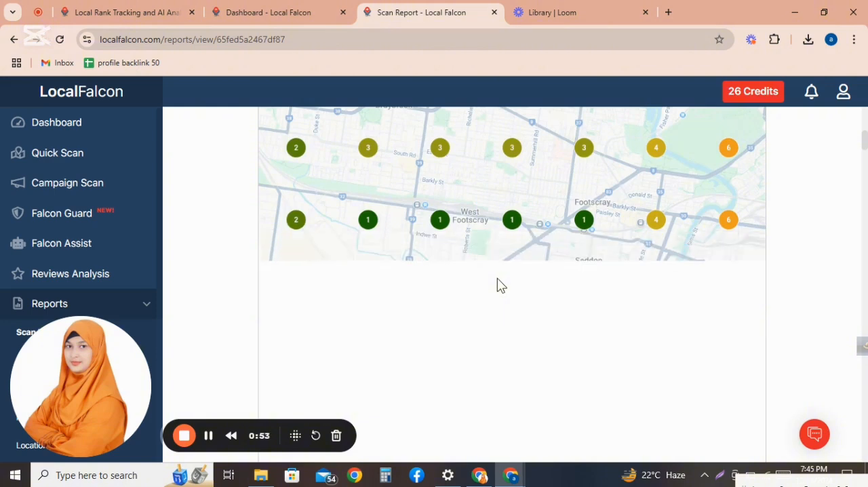
scroll(805, 285, up, 7)
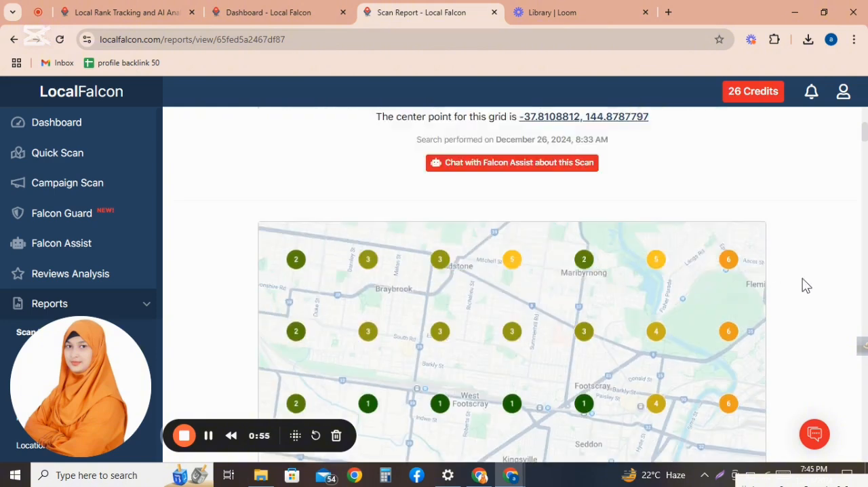
scroll(806, 286, down, 3)
key(ctrl+minus)
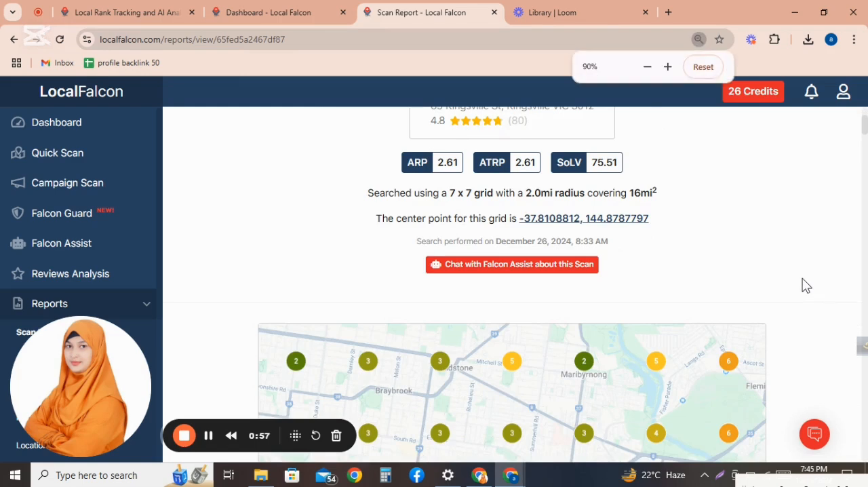
scroll(806, 285, down, 7)
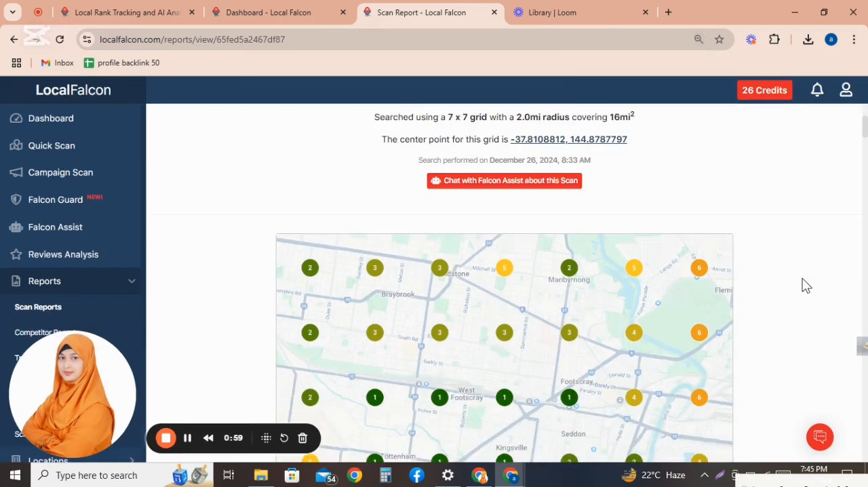
scroll(806, 285, up, 1)
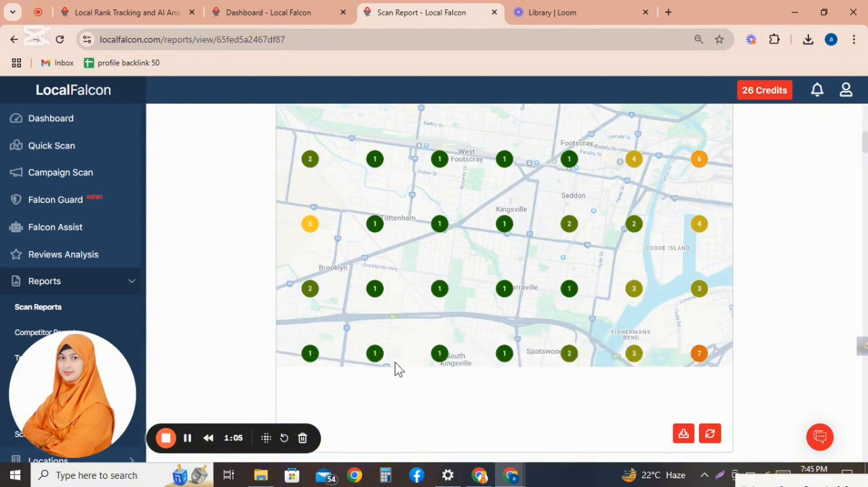
scroll(613, 305, down, 1)
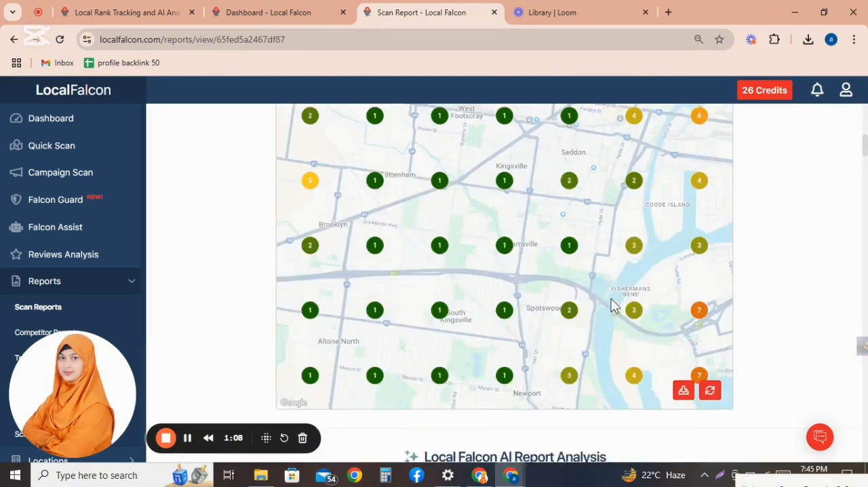
scroll(613, 304, up, 8)
scroll(612, 305, down, 3)
scroll(613, 305, down, 5)
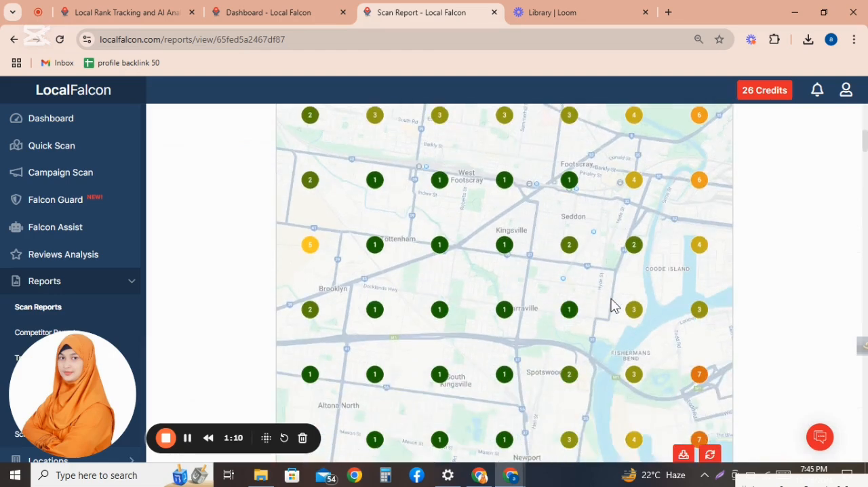
scroll(613, 304, up, 1)
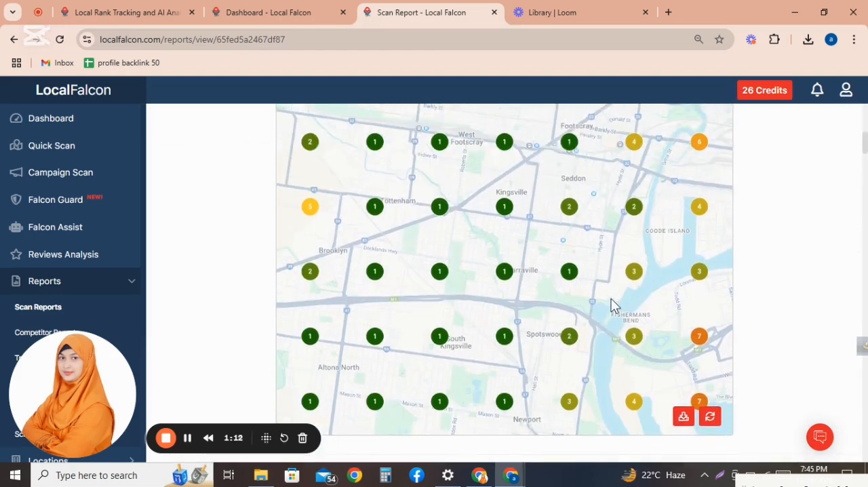
key(ctrl+minus)
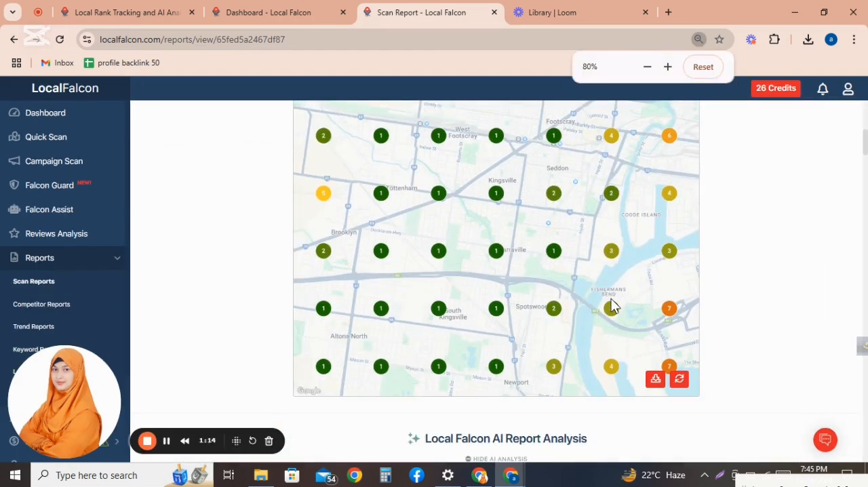
scroll(612, 305, up, 1)
scroll(612, 305, down, 2)
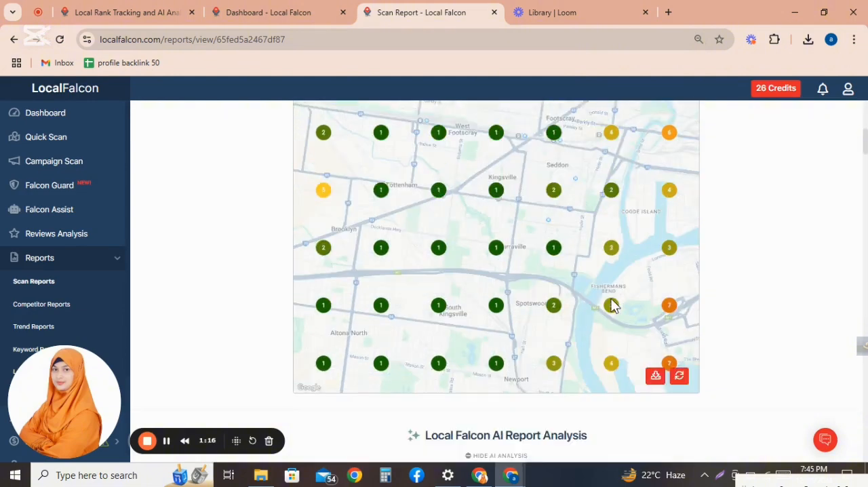
Step: Read through the AI report analysis, recommendations, vulnerable competitors and the ranked competitor list
scroll(612, 304, down, 1)
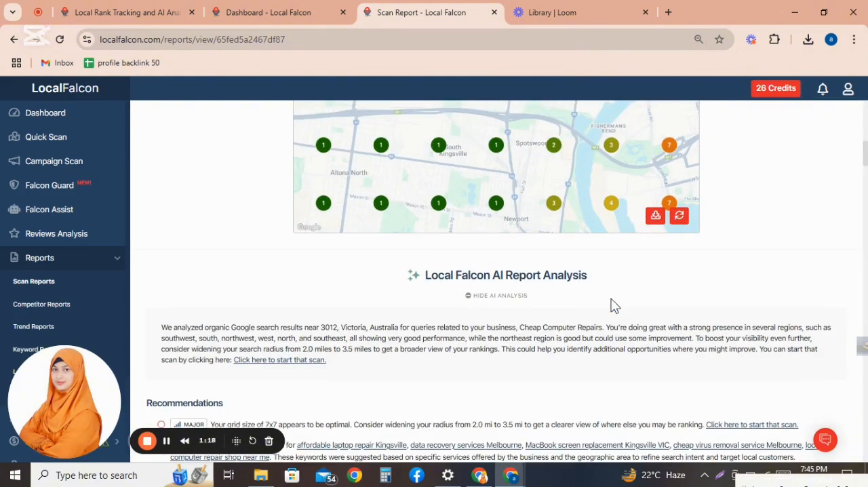
scroll(613, 305, down, 3)
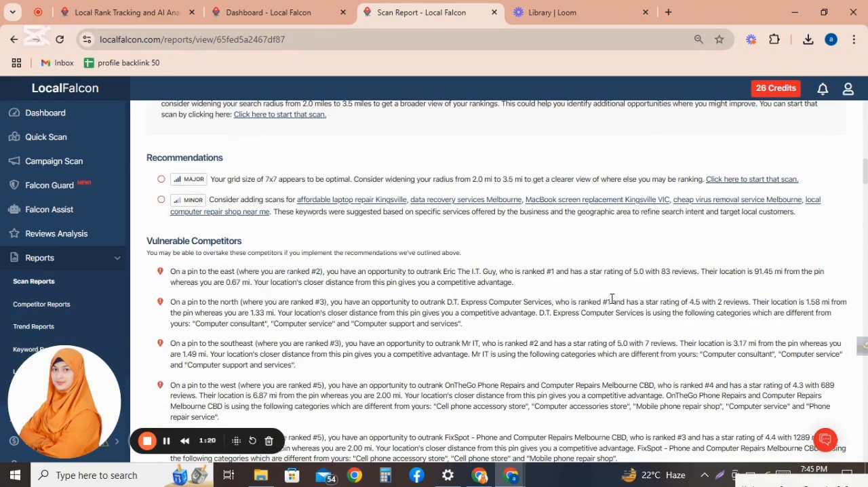
scroll(612, 299, down, 1)
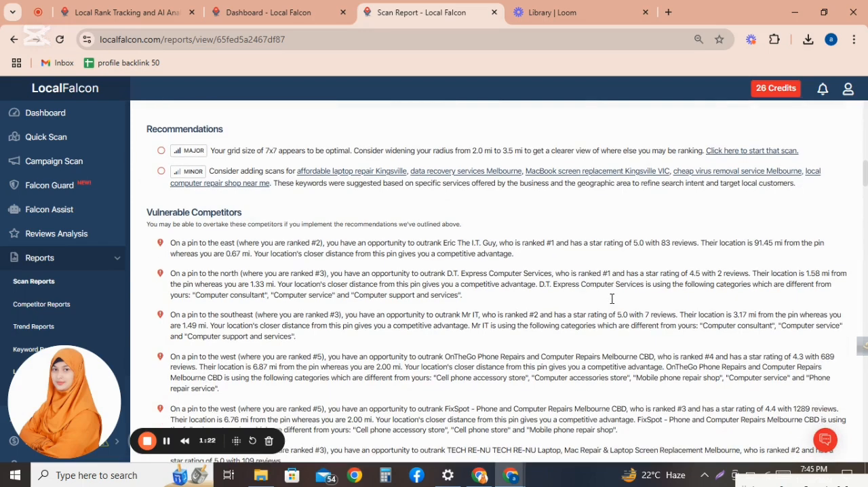
scroll(612, 305, down, 2)
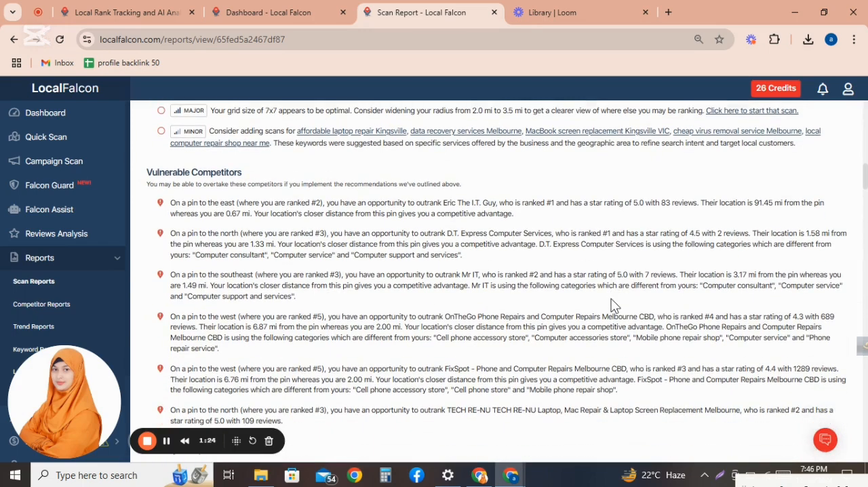
scroll(612, 305, down, 2)
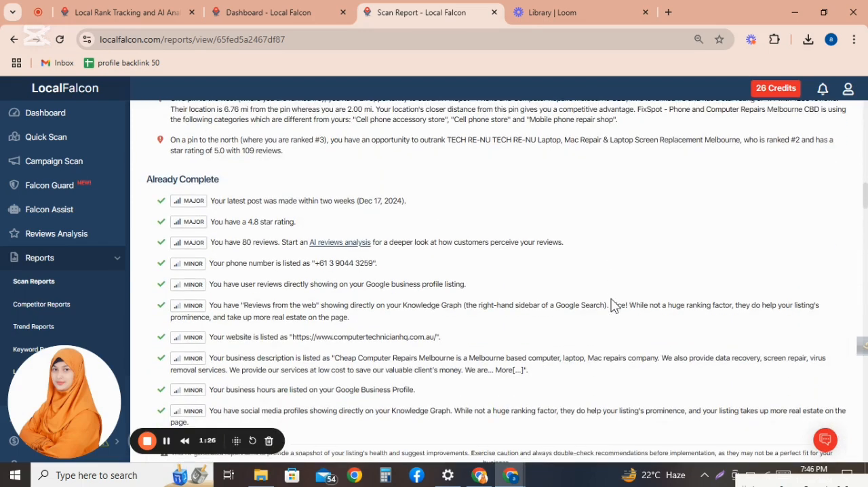
scroll(613, 304, down, 5)
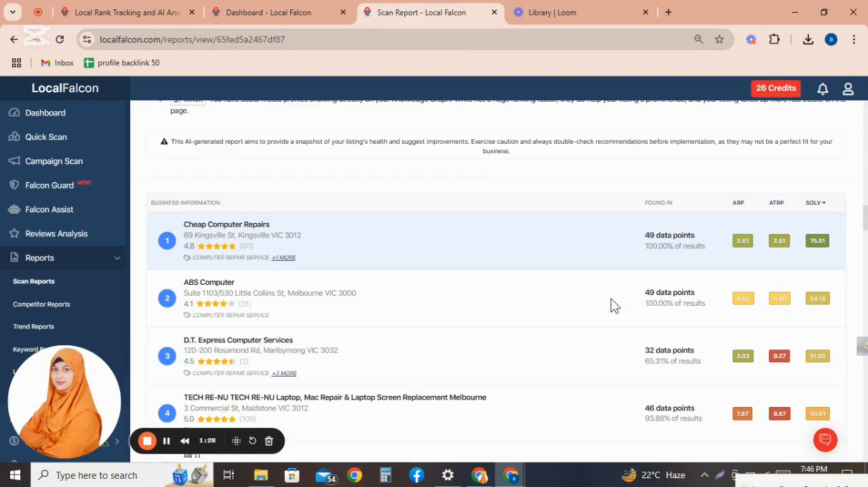
scroll(612, 304, down, 2)
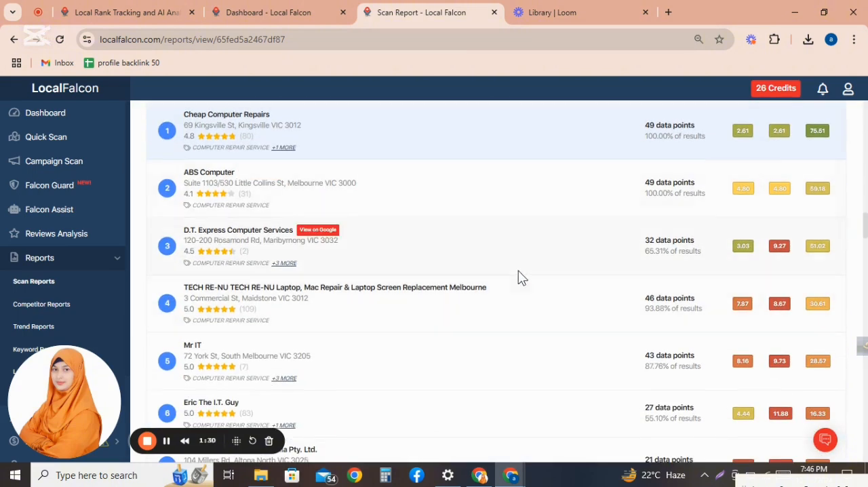
scroll(589, 286, up, 1)
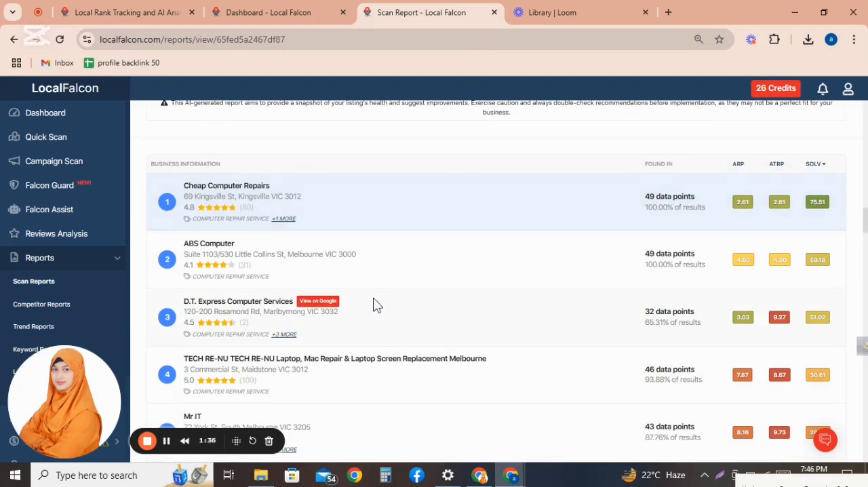
scroll(374, 305, down, 1)
scroll(375, 304, down, 4)
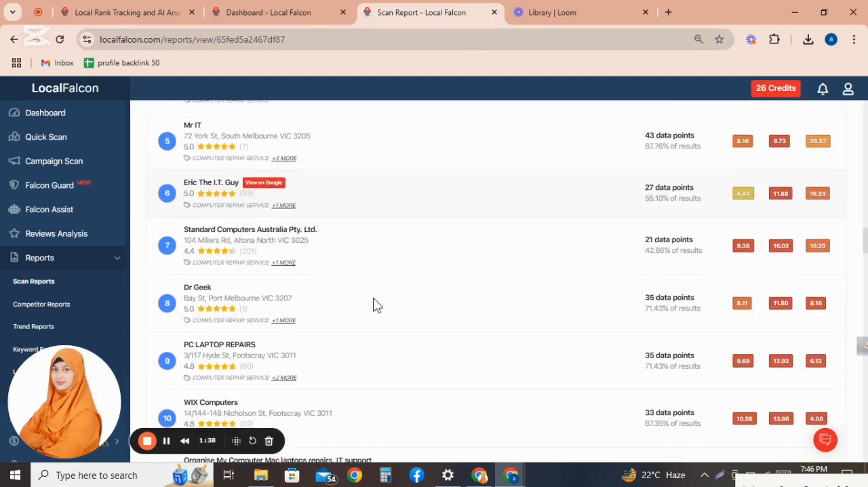
scroll(374, 304, down, 3)
scroll(377, 305, down, 5)
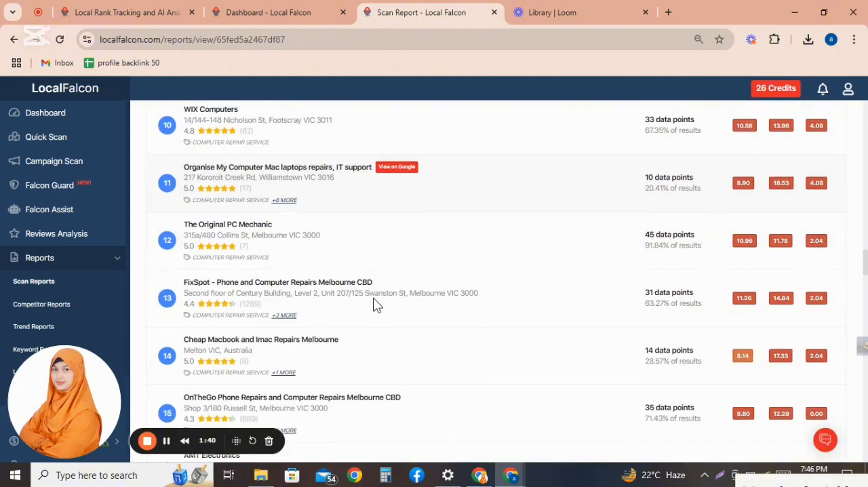
scroll(377, 304, down, 9)
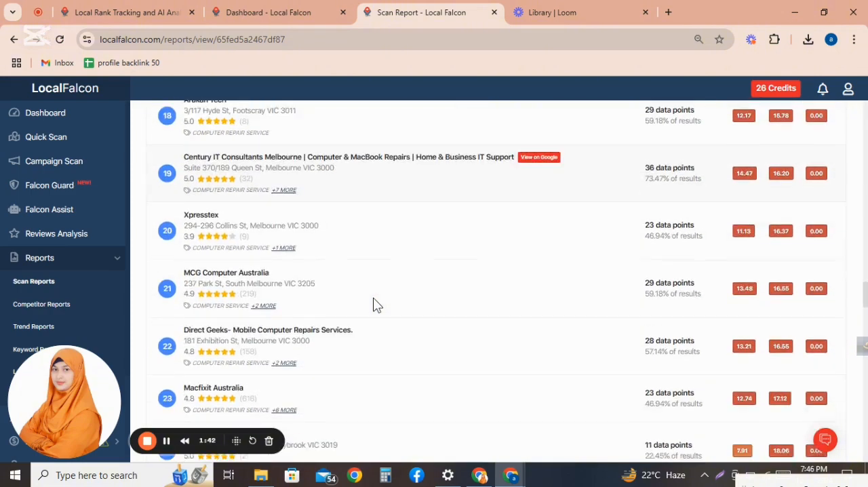
scroll(376, 306, down, 10)
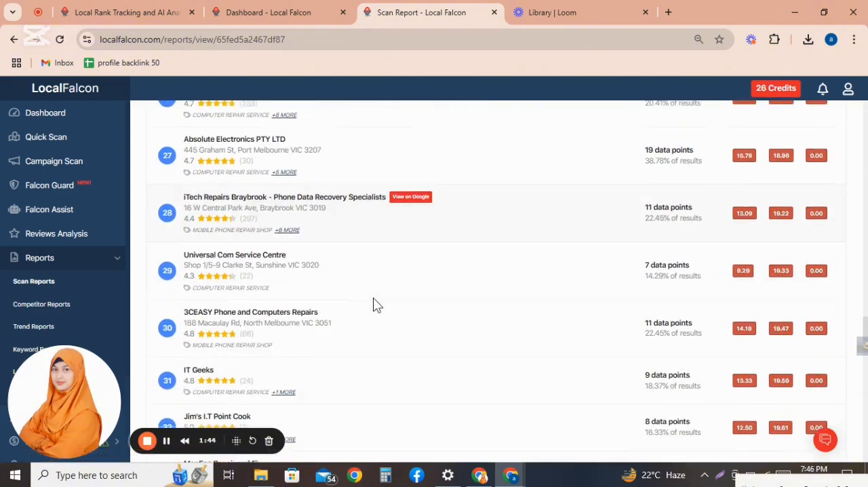
scroll(378, 305, down, 12)
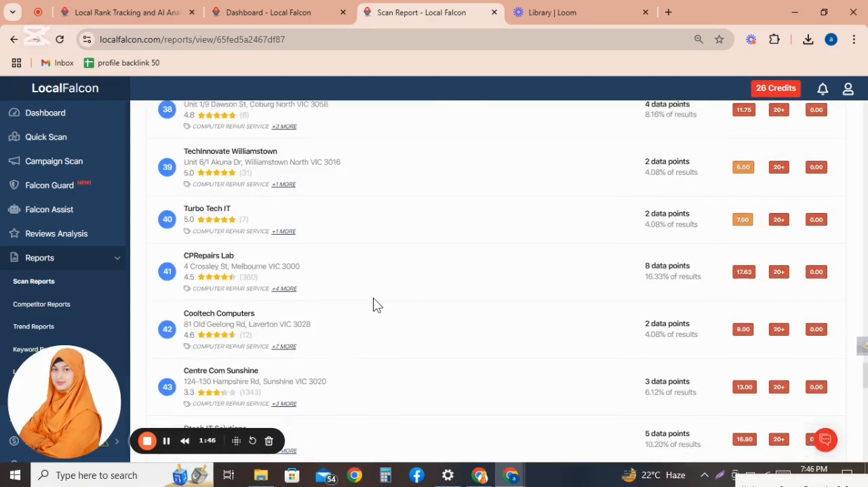
Step: Scroll back through the competitor list, AI recommendations and map to the top of the scan report
scroll(377, 304, down, 8)
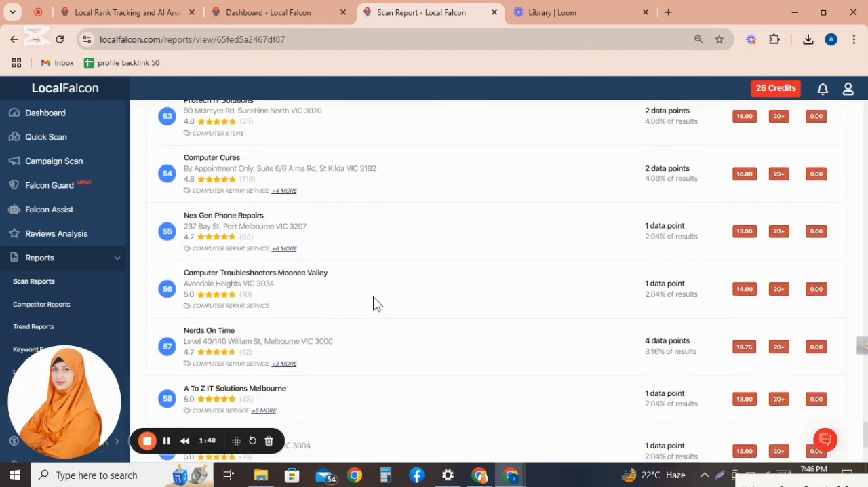
scroll(377, 305, up, 15)
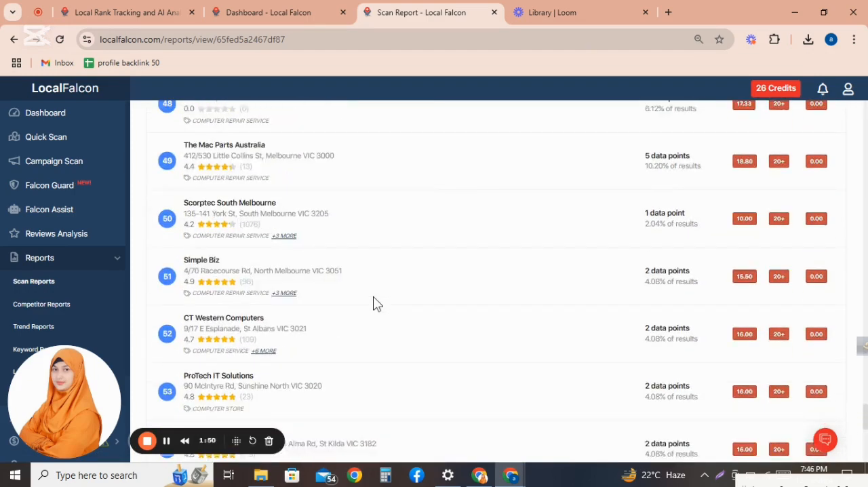
scroll(377, 304, up, 15)
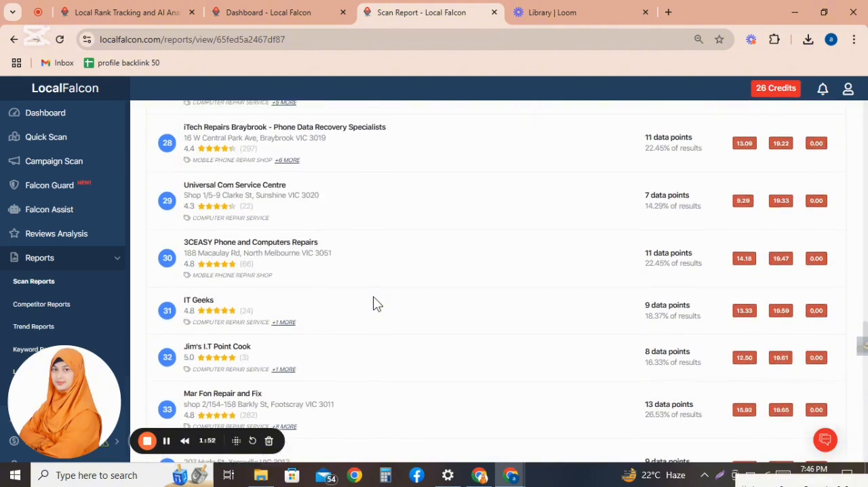
scroll(377, 304, up, 12)
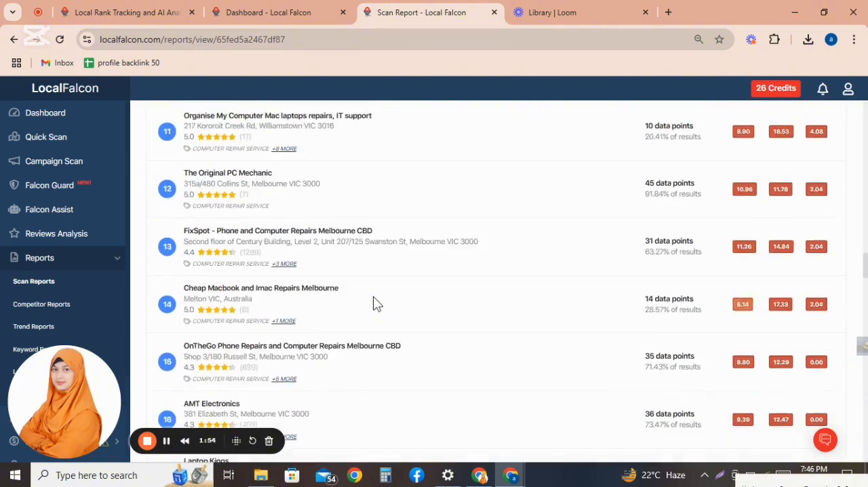
scroll(373, 296, up, 10)
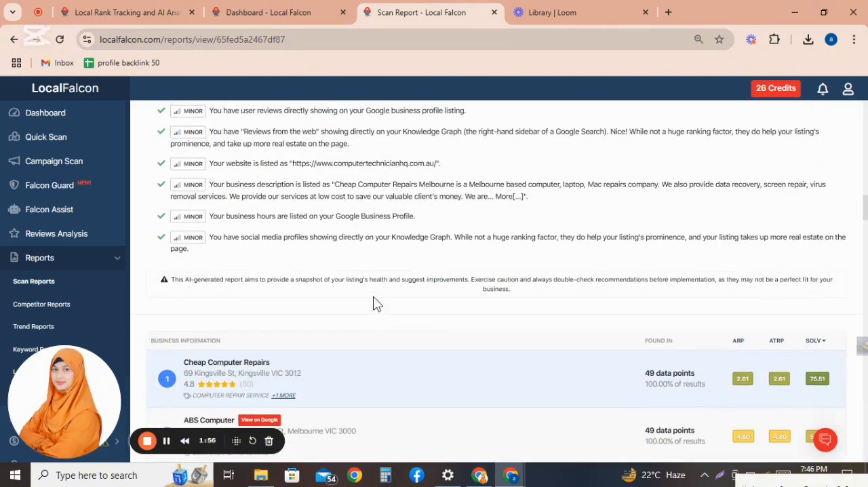
scroll(374, 302, up, 2)
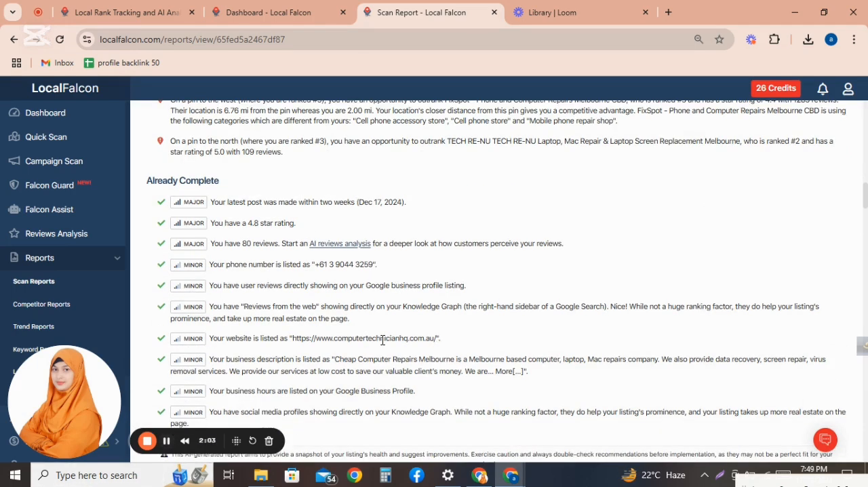
scroll(382, 339, up, 1)
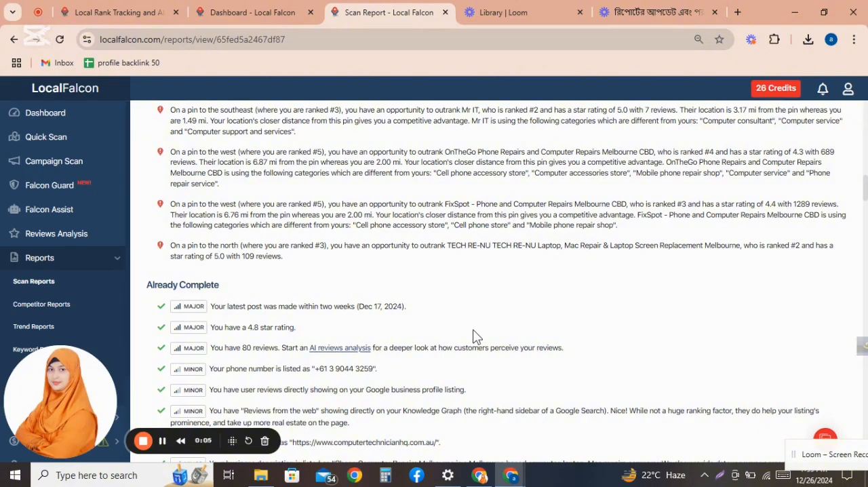
scroll(473, 335, up, 3)
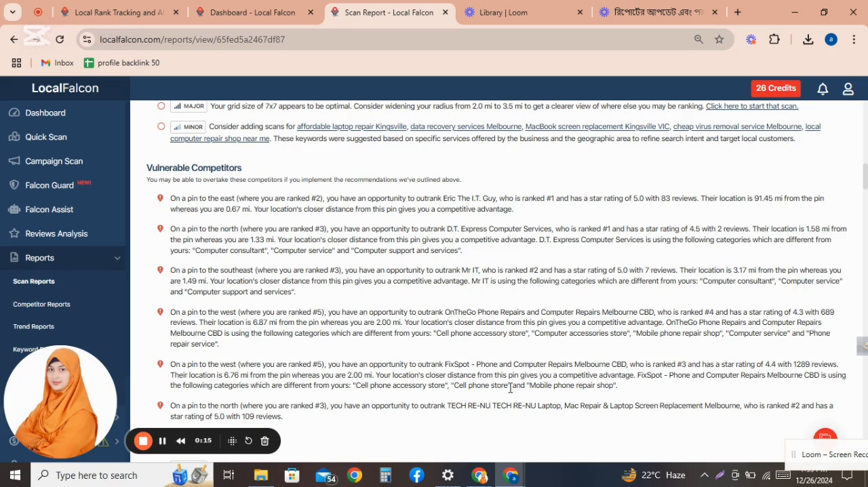
scroll(510, 387, up, 6)
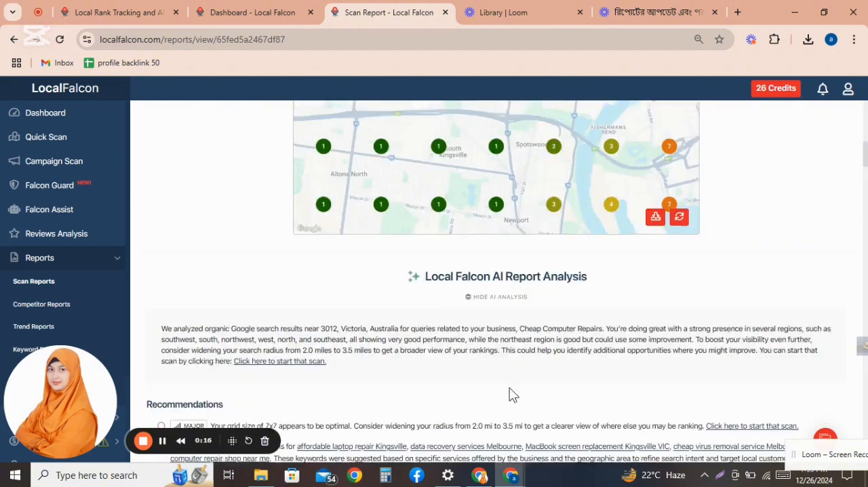
scroll(513, 395, up, 8)
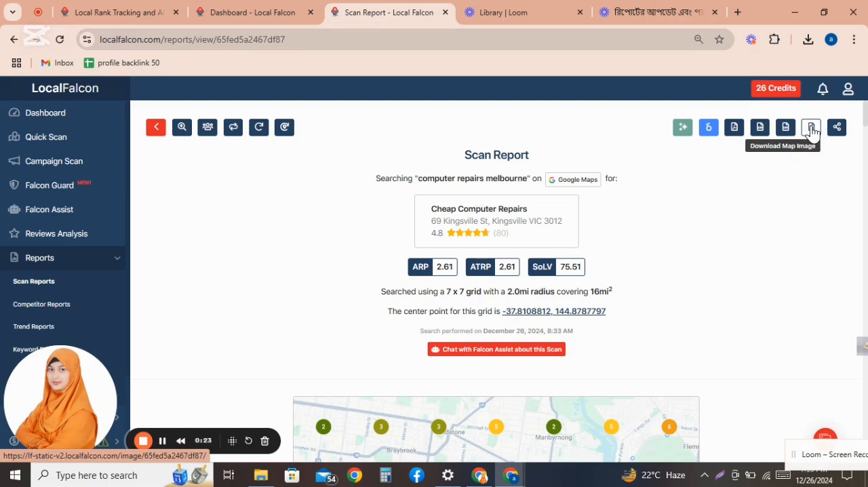
Step: Open the PDF version of the scan report and page through its map results and AI report analysis
click(735, 128)
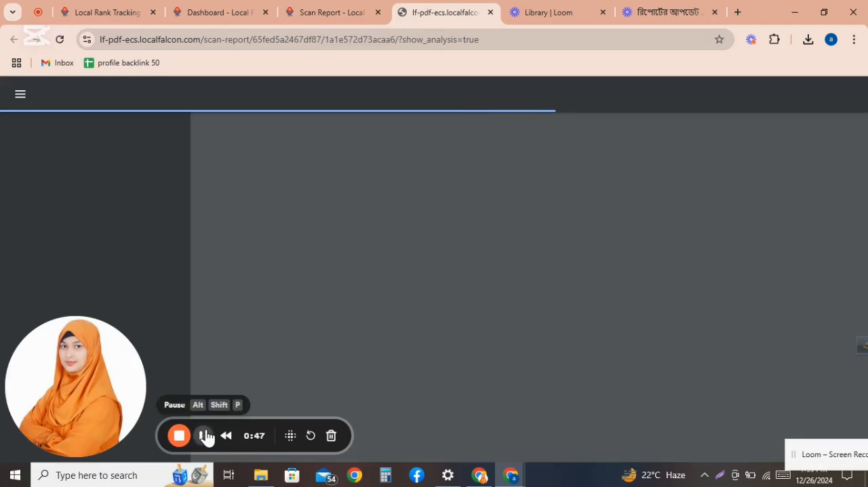
click(203, 435)
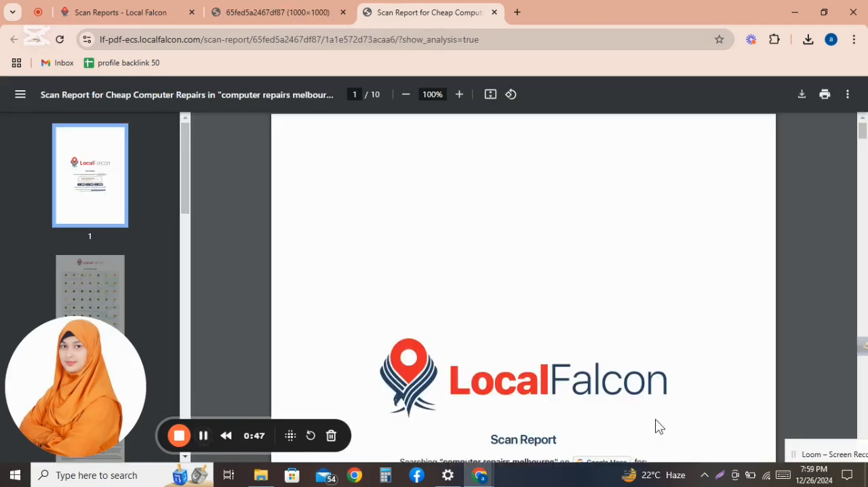
scroll(656, 425, down, 10)
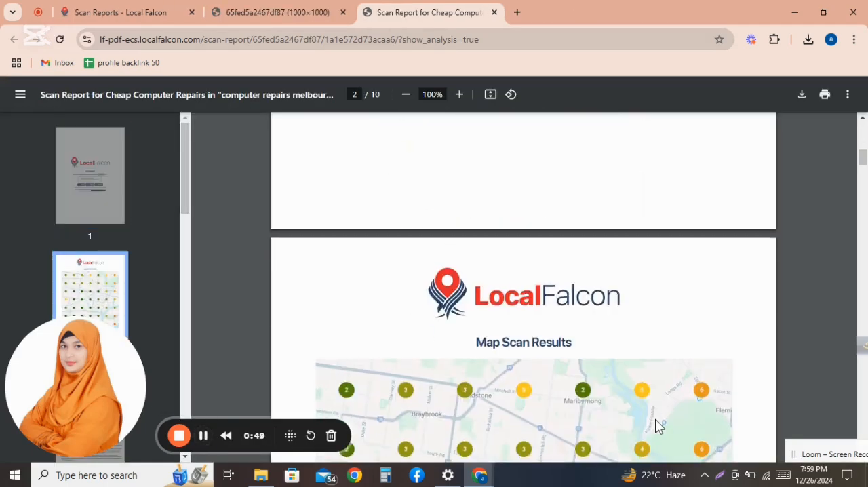
scroll(656, 426, down, 5)
scroll(655, 426, down, 10)
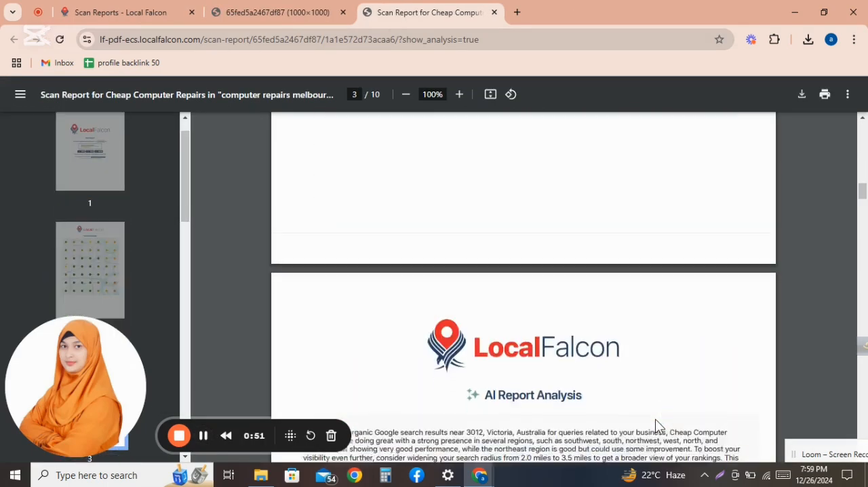
scroll(655, 423, down, 14)
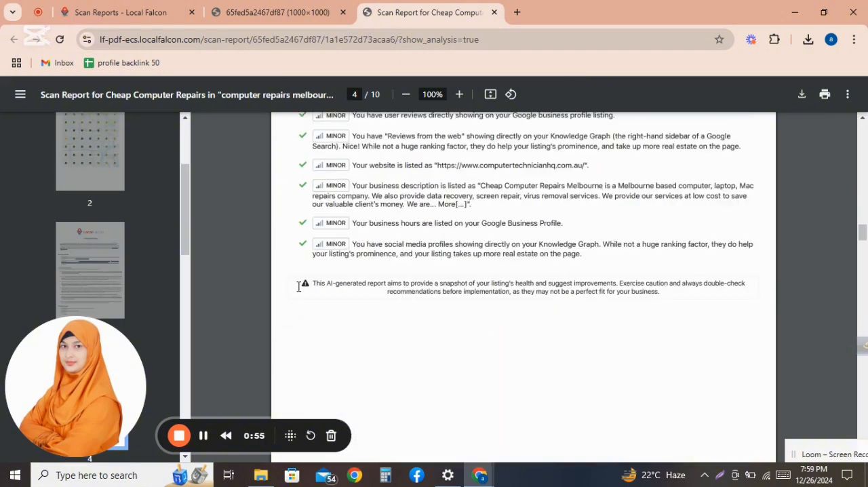
Step: Check the scan reports list and the full-size map image in the other browser tabs
click(143, 13)
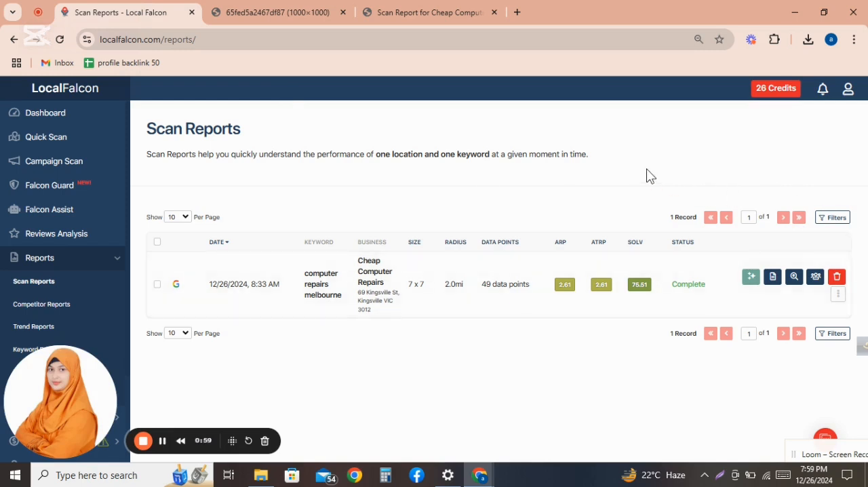
click(252, 12)
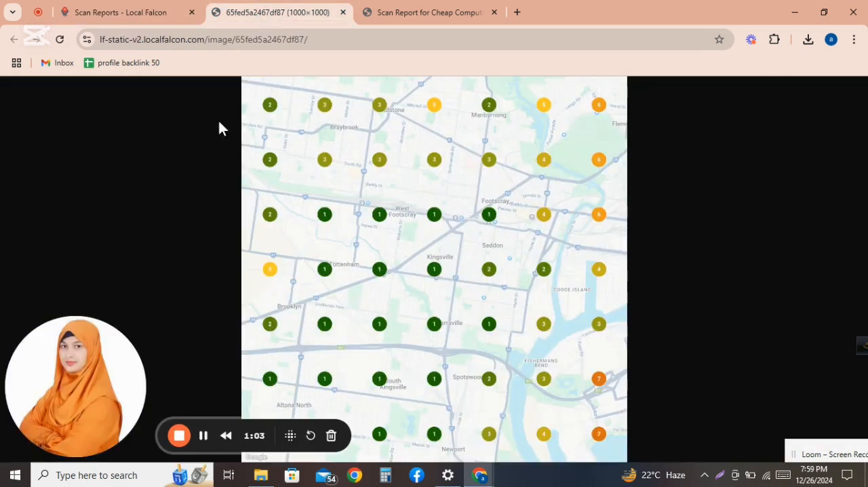
Step: Return to the scan report and copy its share link, with AI analysis included, to the clipboard
click(136, 13)
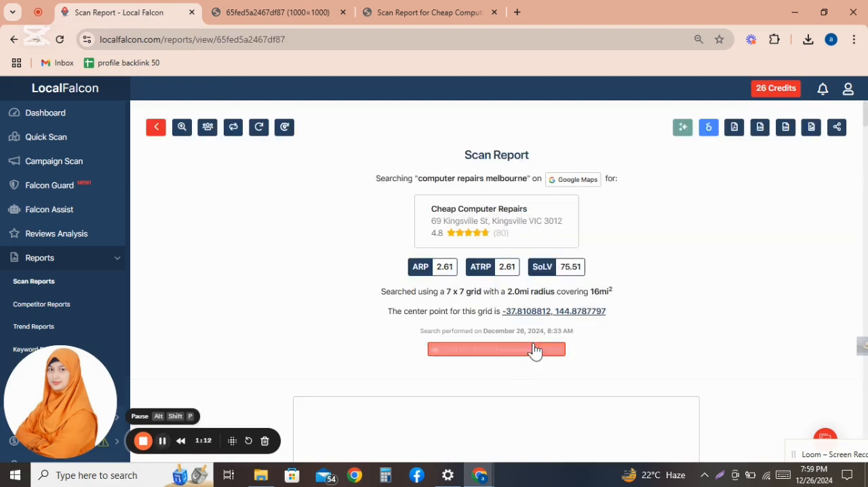
click(837, 128)
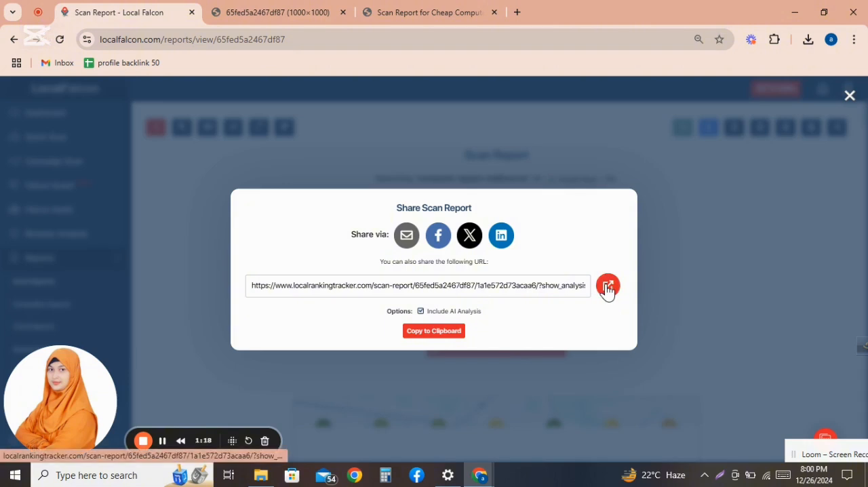
click(435, 332)
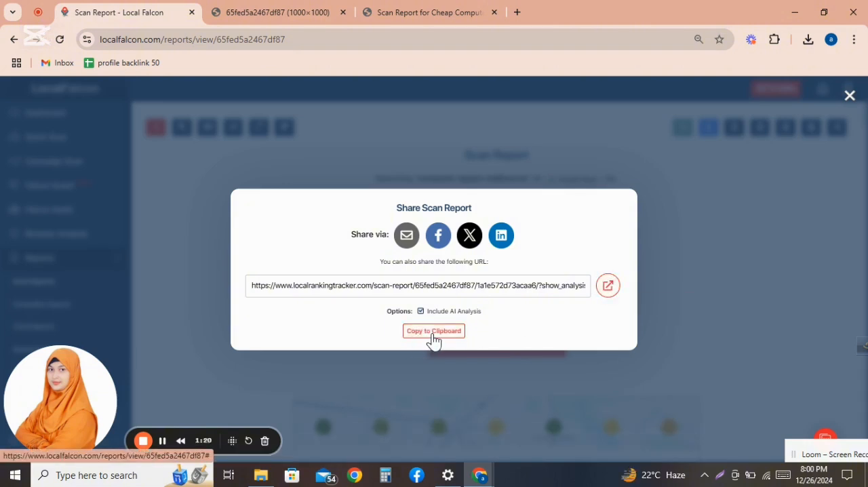